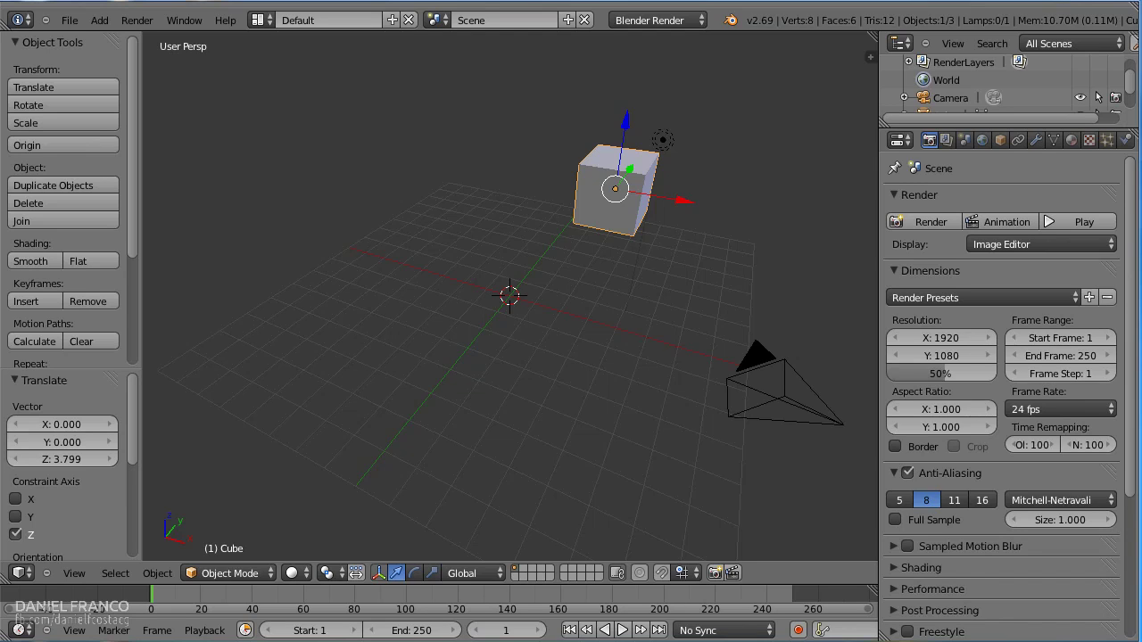
# Reset Blender to the default startup scene with File > New > Reload Start-Up File.
pyautogui.click(69, 20)
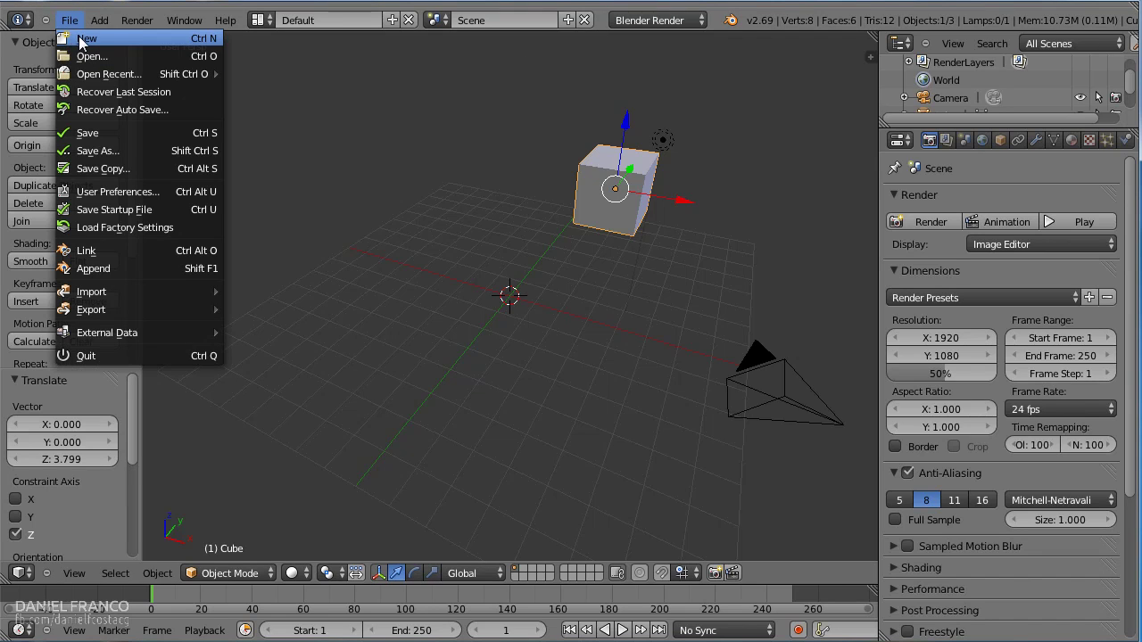
pyautogui.click(81, 40)
pyautogui.click(79, 37)
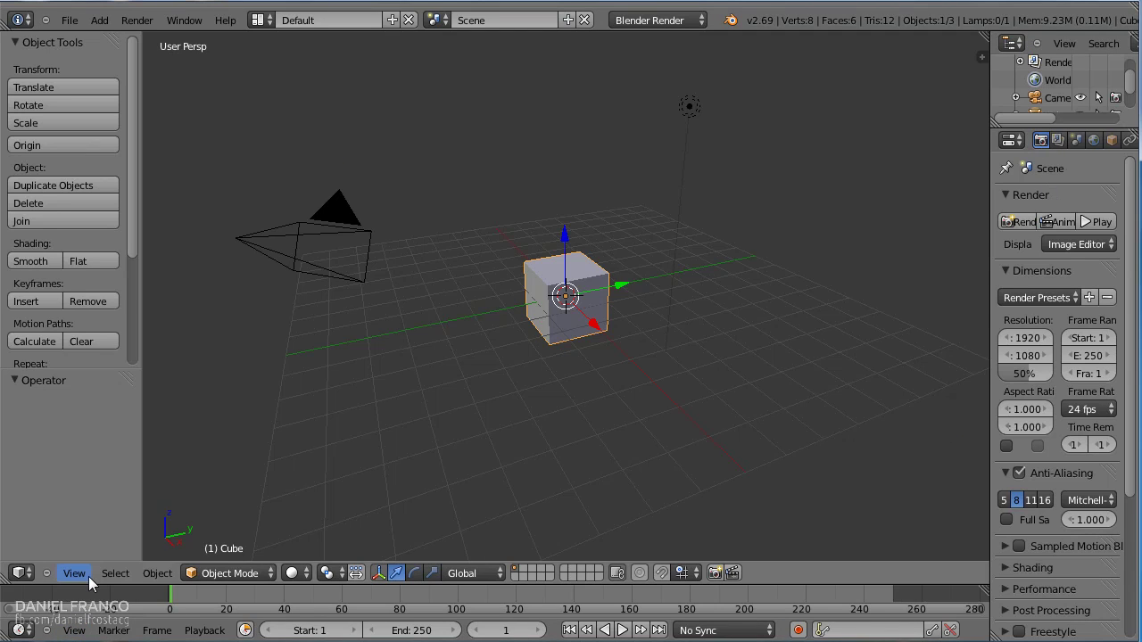
pyautogui.click(19, 20)
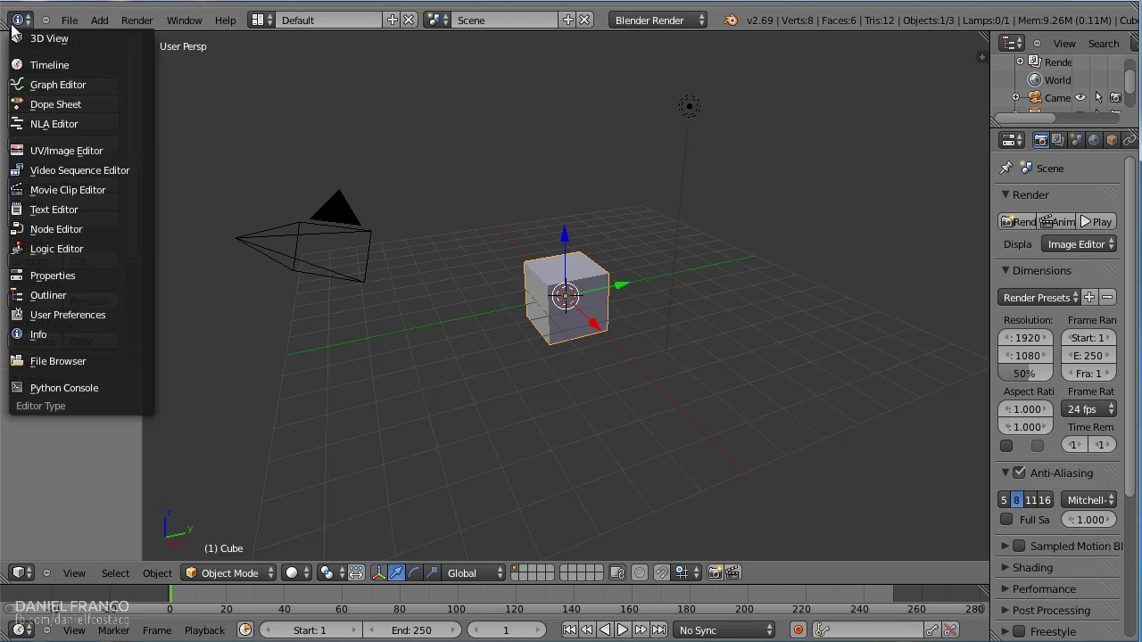
pyautogui.click(39, 334)
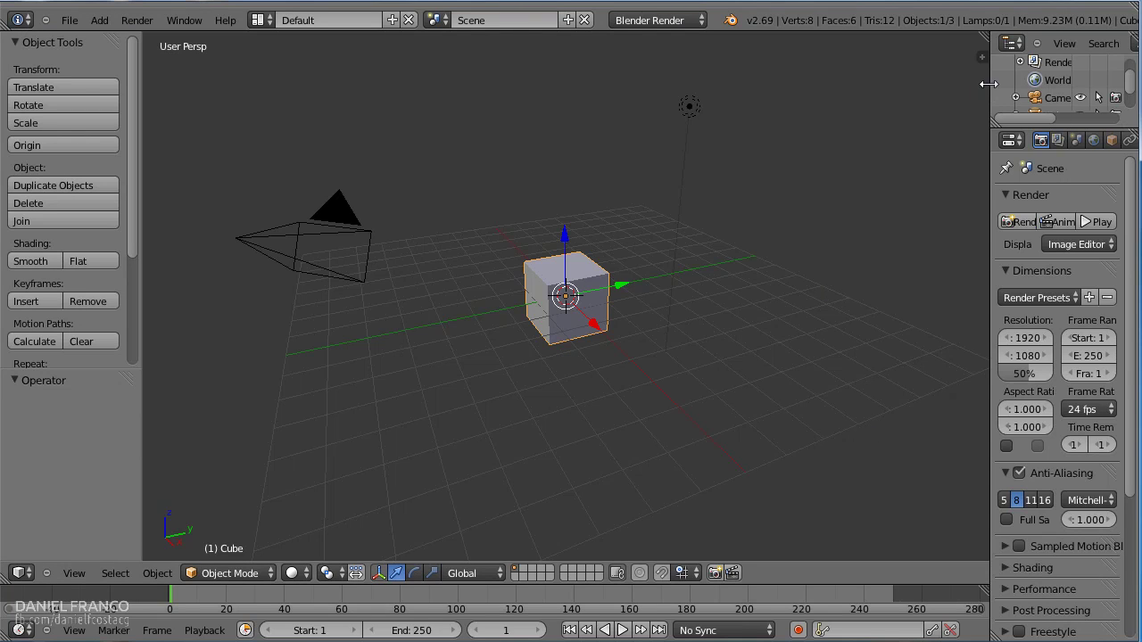
pyautogui.moveTo(988, 84)
pyautogui.mouseDown()
pyautogui.moveTo(914, 83)
pyautogui.moveTo(999, 110)
pyautogui.mouseUp()
pyautogui.click(1075, 43)
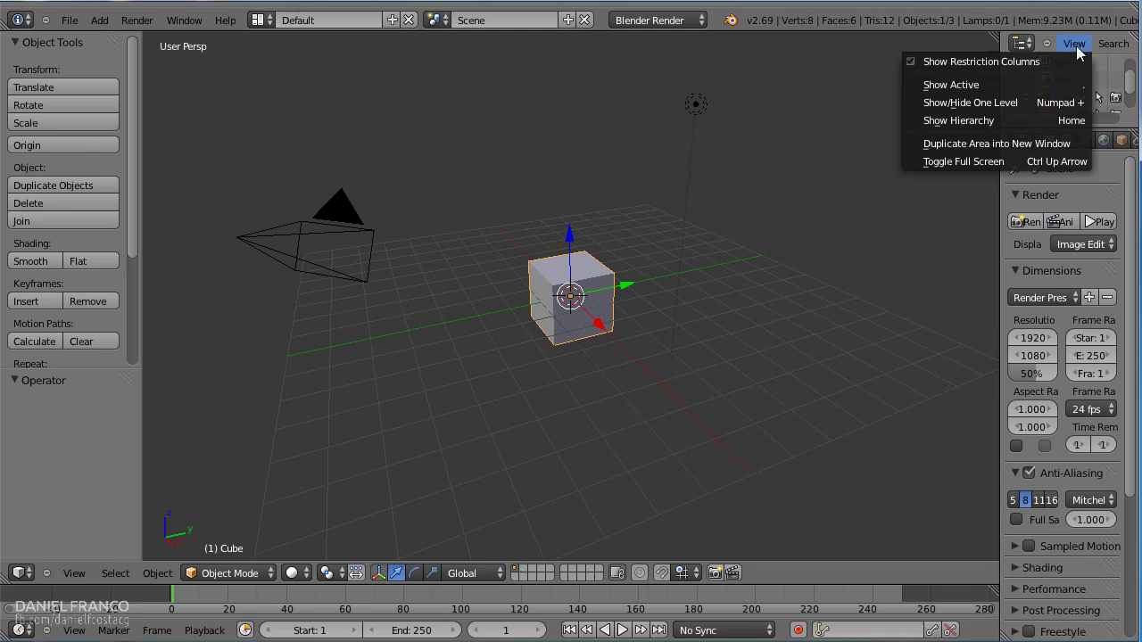
pyautogui.click(1101, 44)
pyautogui.click(1068, 46)
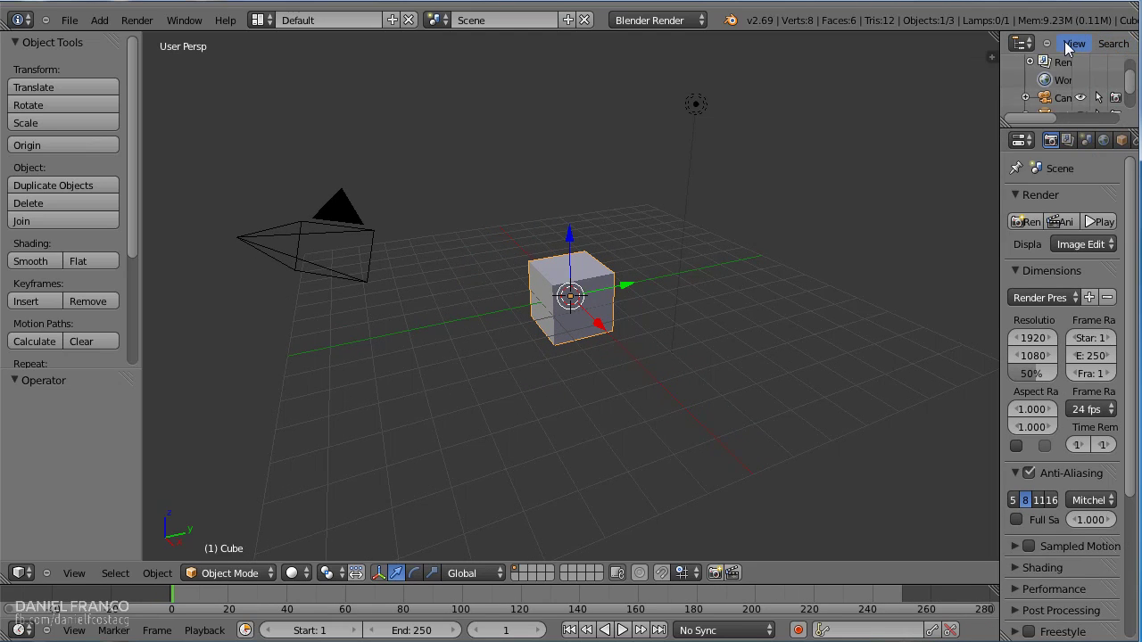
pyautogui.click(1072, 43)
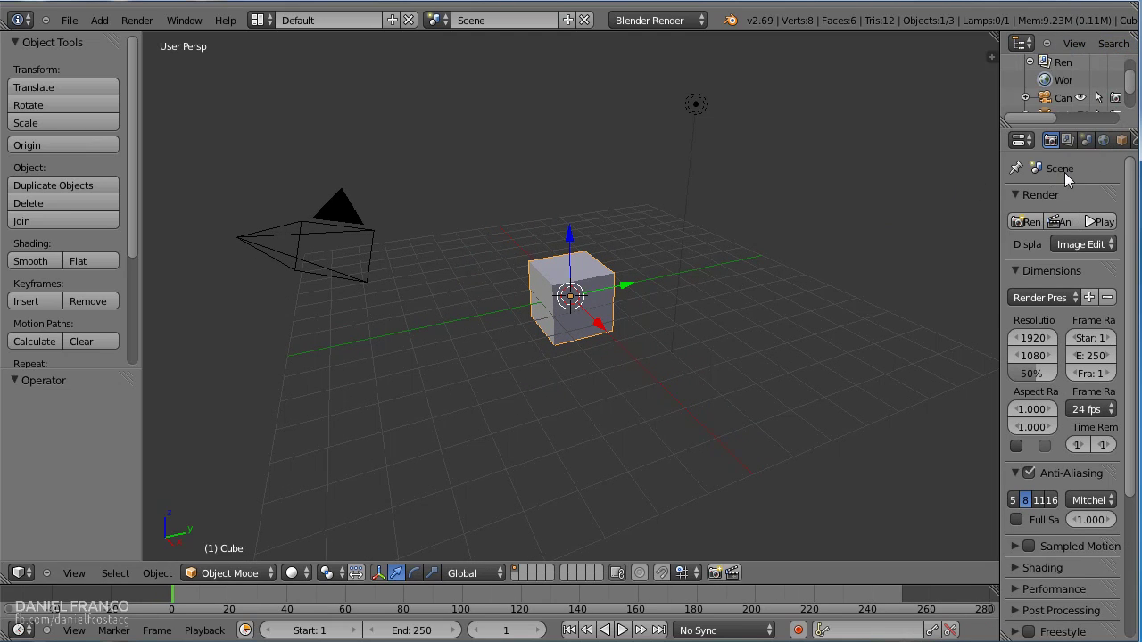
pyautogui.click(1068, 140)
pyautogui.click(1086, 140)
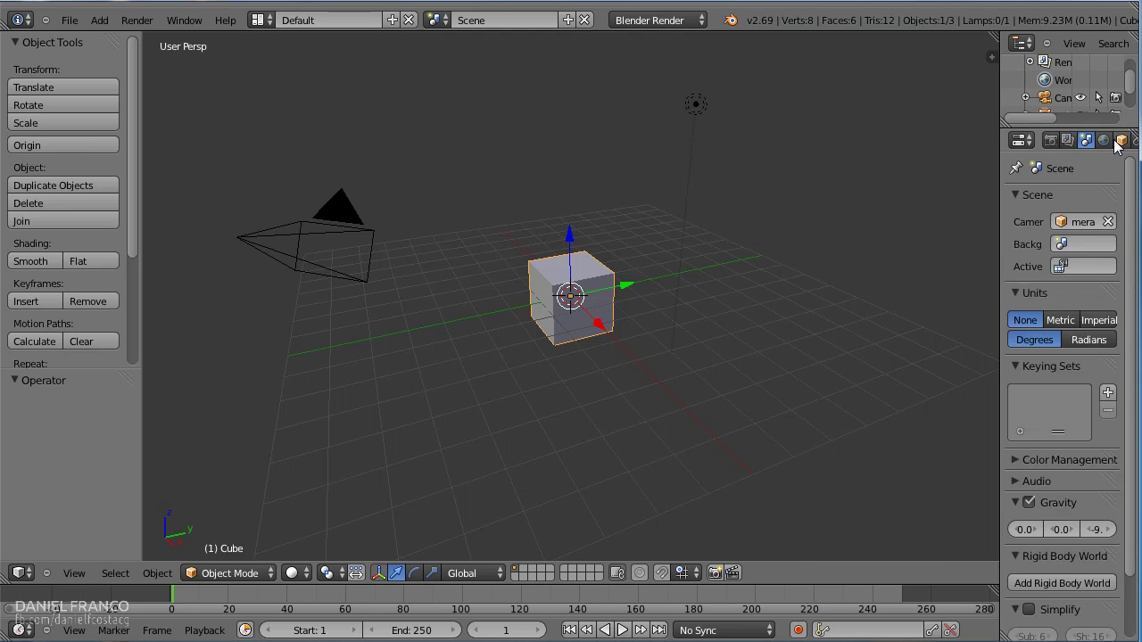
pyautogui.click(1121, 140)
pyautogui.click(1050, 140)
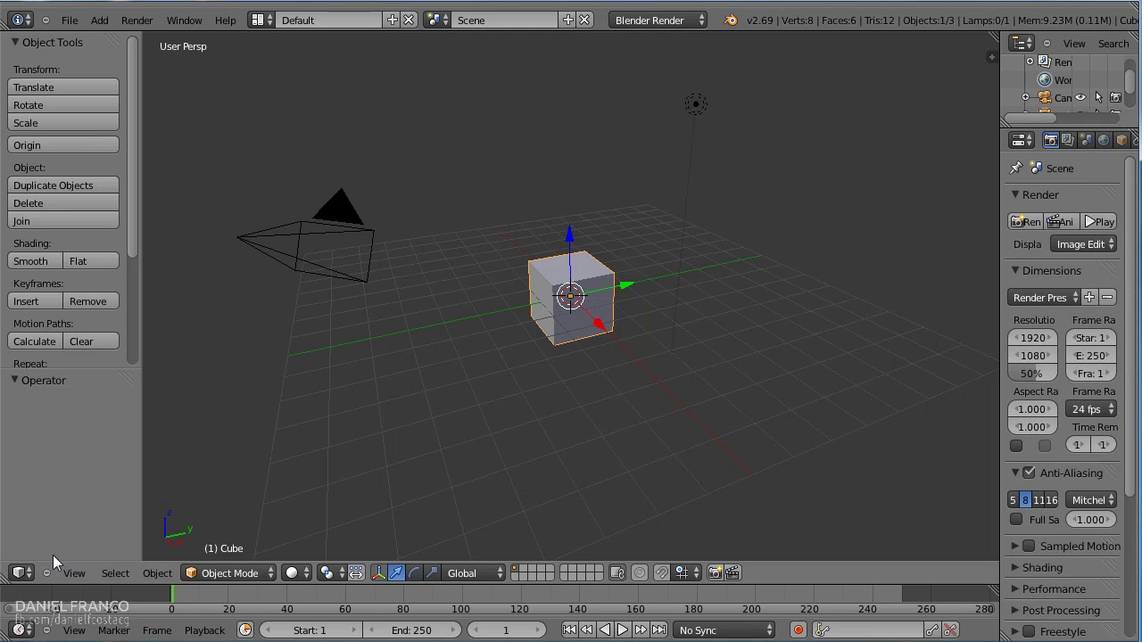
pyautogui.click(72, 630)
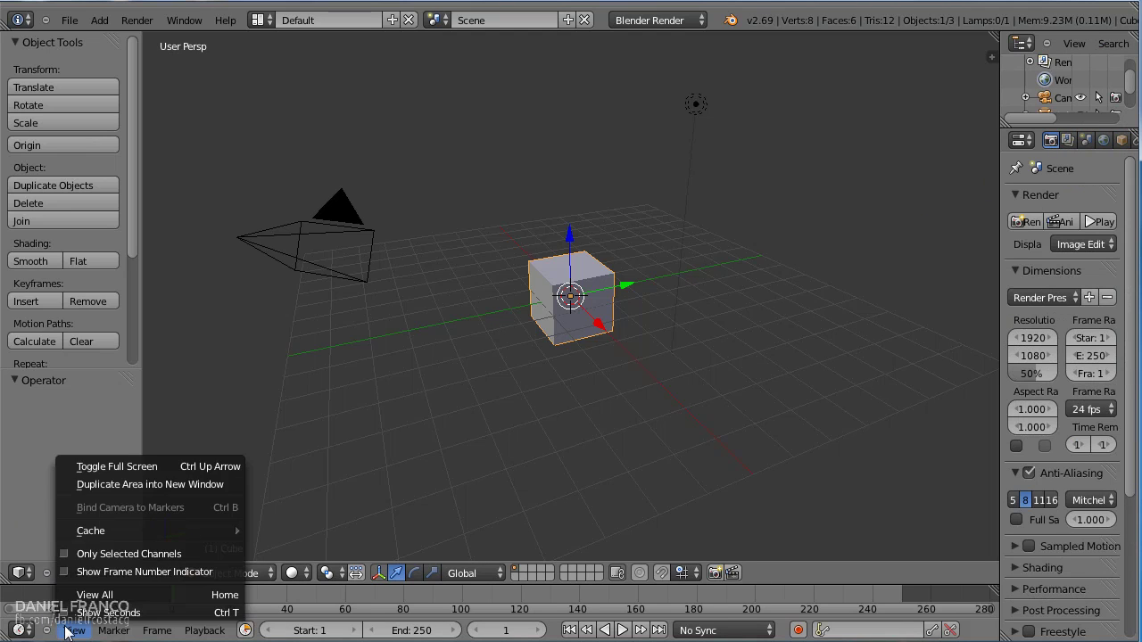
# Switch off the 3D transform manipulator so the cube shows no move arrows.
pyautogui.click(204, 630)
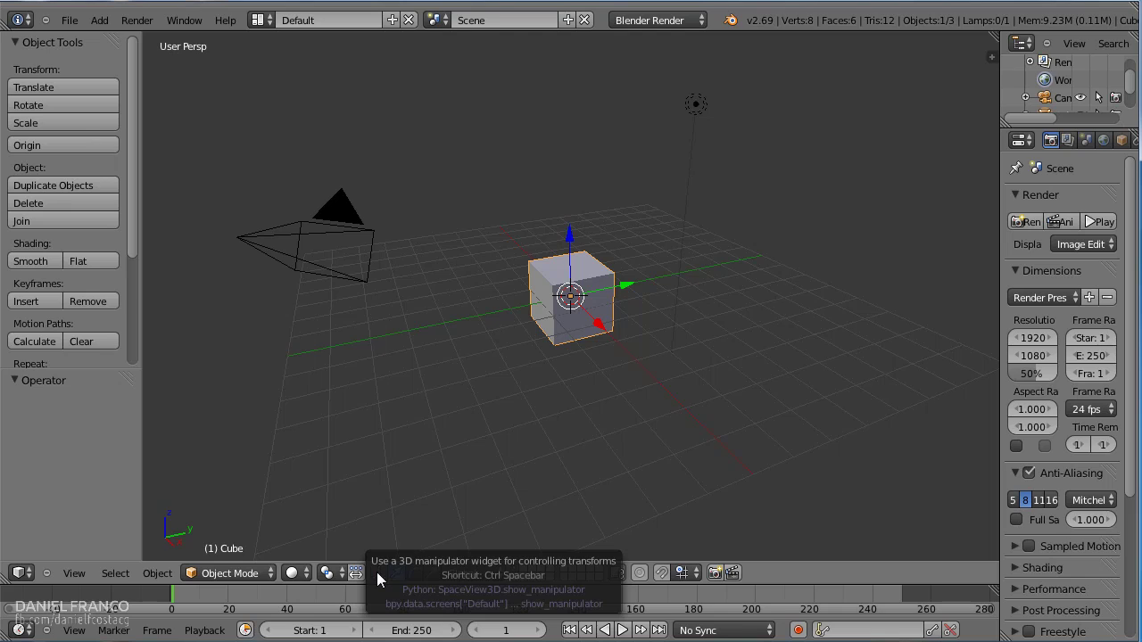
pyautogui.click(378, 577)
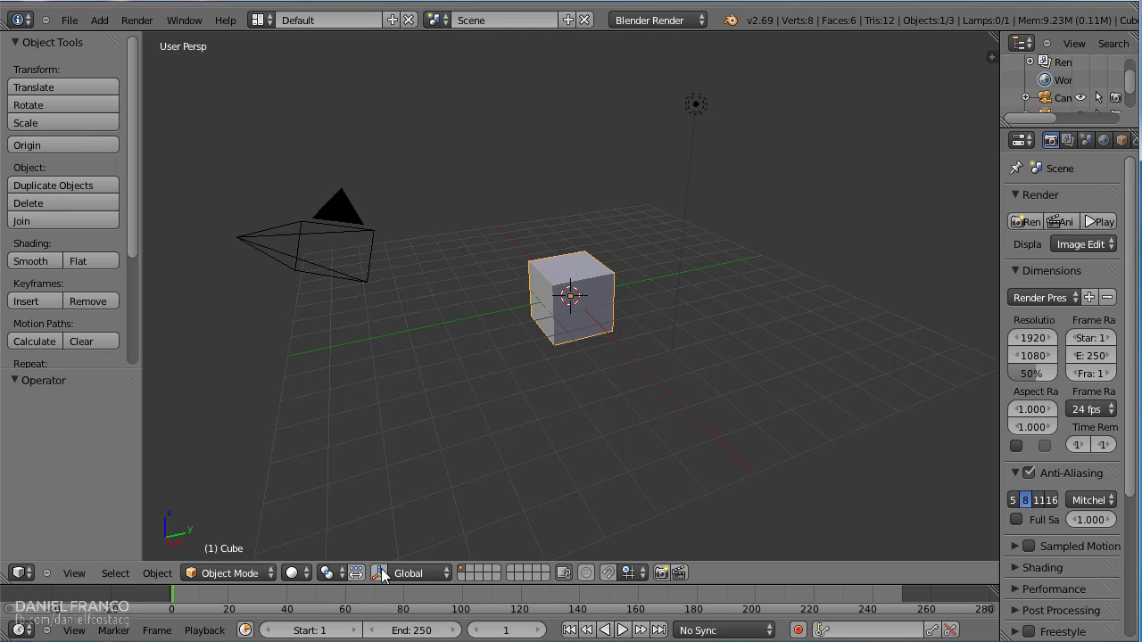
# Turn the manipulator back on and orbit until the camera sits left of the cube.
pyautogui.click(380, 575)
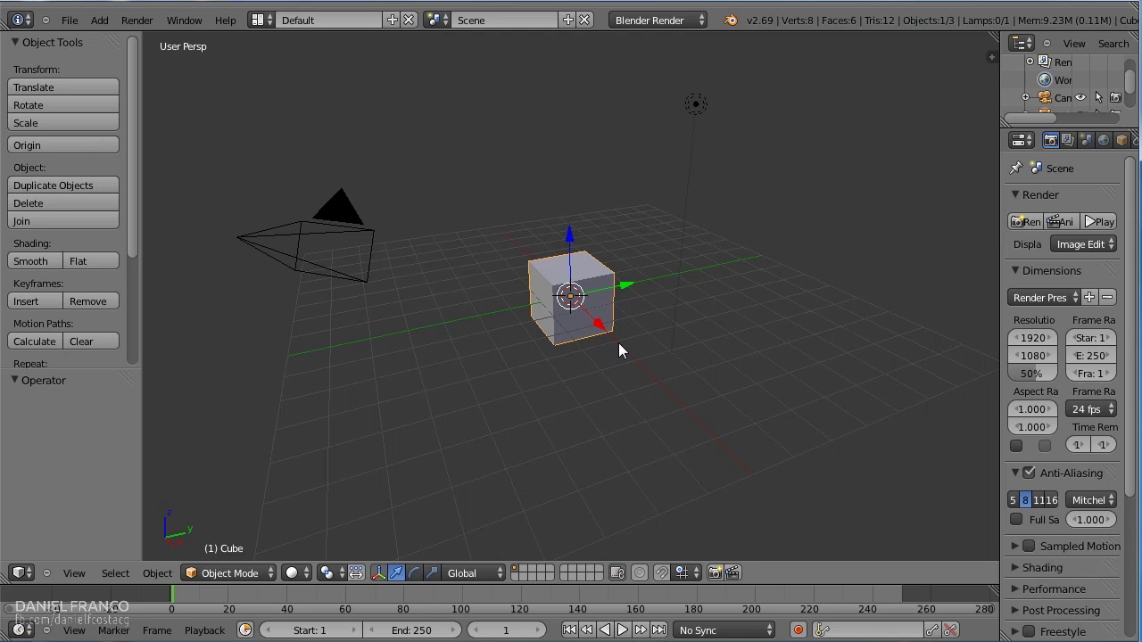
pyautogui.moveTo(620, 343)
pyautogui.mouseDown(button='middle')
pyautogui.moveTo(643, 377)
pyautogui.moveTo(679, 308)
pyautogui.mouseUp(button='middle')
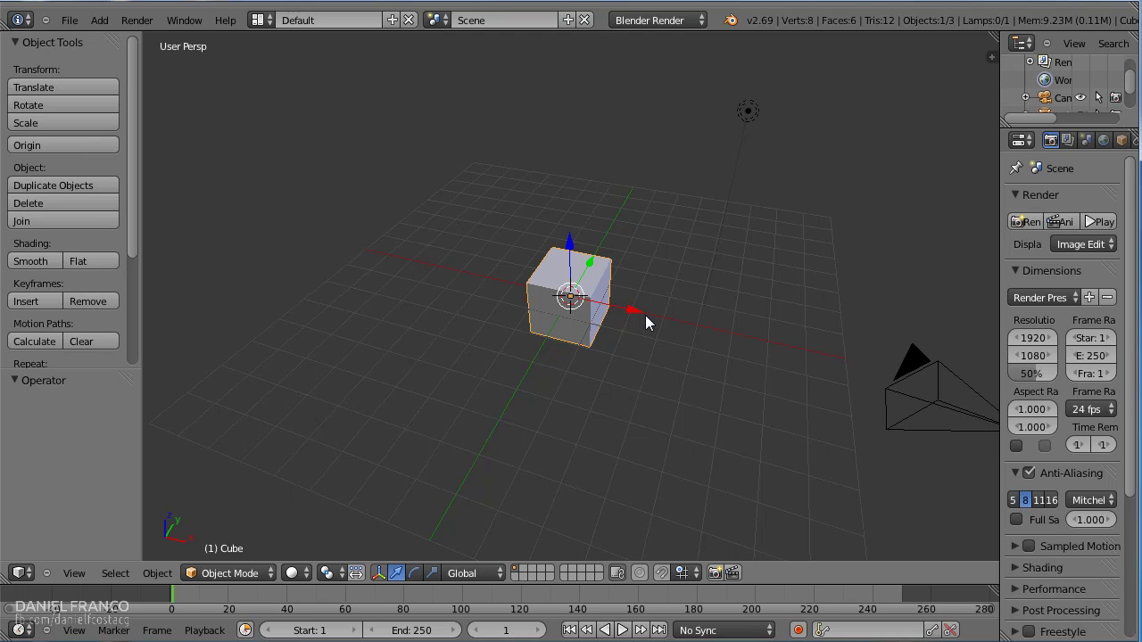
pyautogui.moveTo(645, 323); pyautogui.dragTo(515, 320, button='middle')
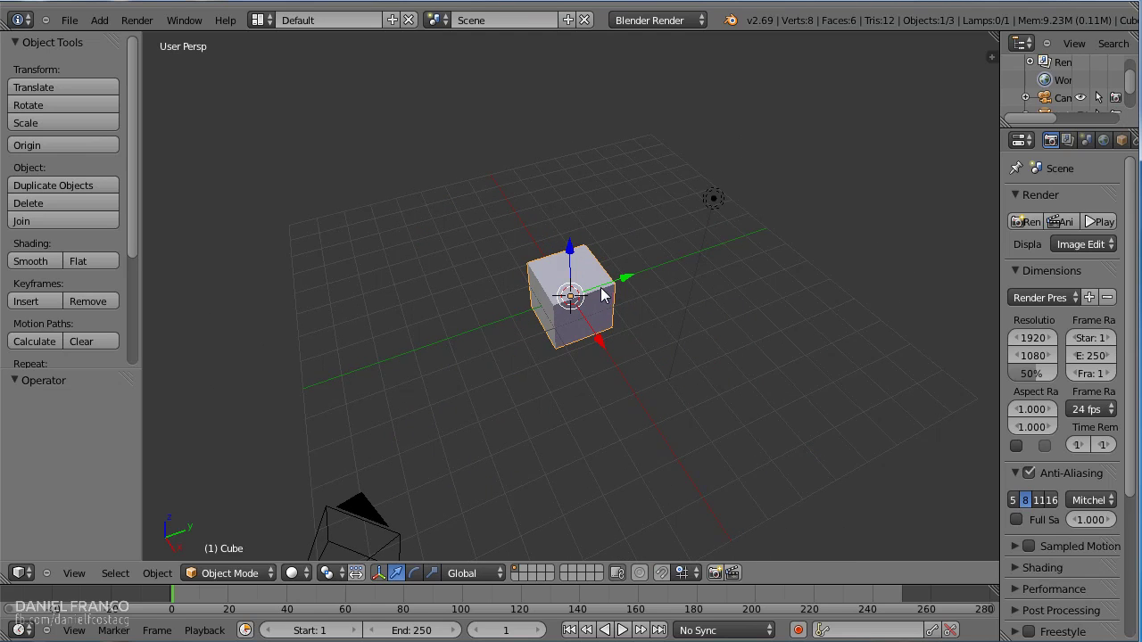
pyautogui.moveTo(575, 316); pyautogui.dragTo(575, 303, button='middle')
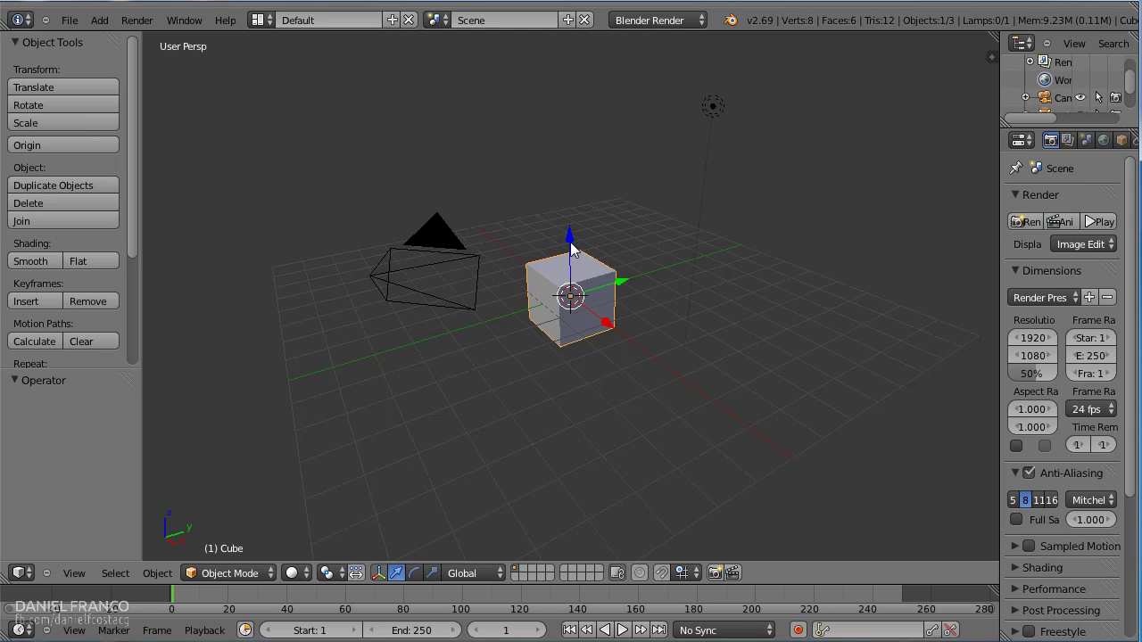
# Nudge the lamp sideways and move the cube along X to 2.572.
pyautogui.moveTo(570, 242)
pyautogui.mouseDown()
pyautogui.moveTo(529, 266)
pyautogui.moveTo(487, 235)
pyautogui.mouseUp()
pyautogui.rightClick(709, 106)
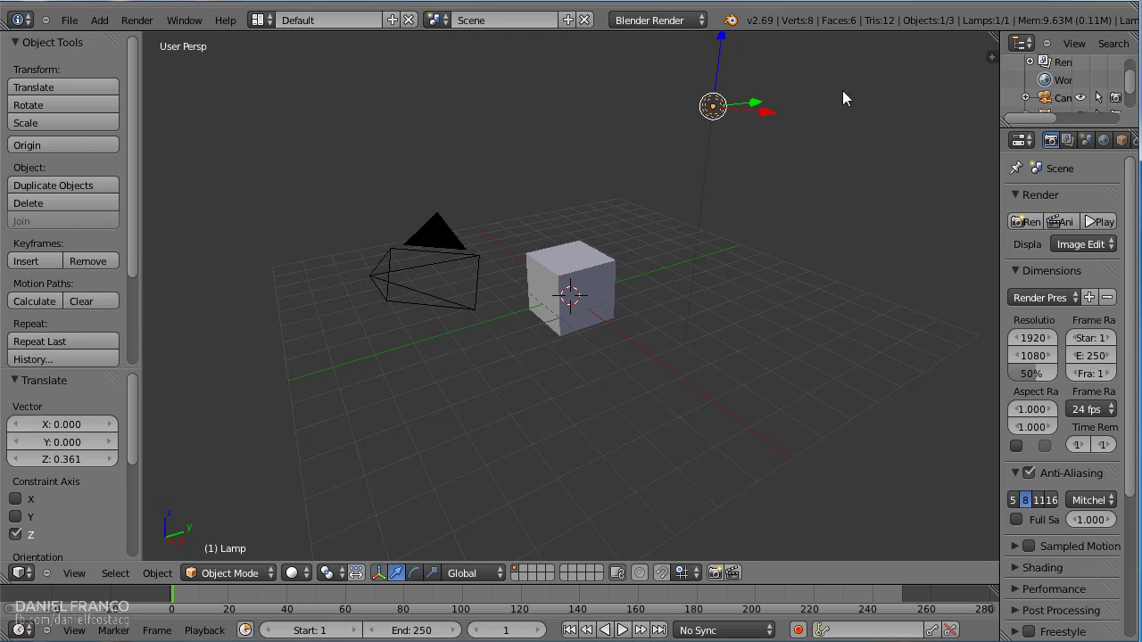
pyautogui.moveTo(762, 115)
pyautogui.mouseDown()
pyautogui.moveTo(776, 118)
pyautogui.moveTo(783, 101)
pyautogui.mouseUp()
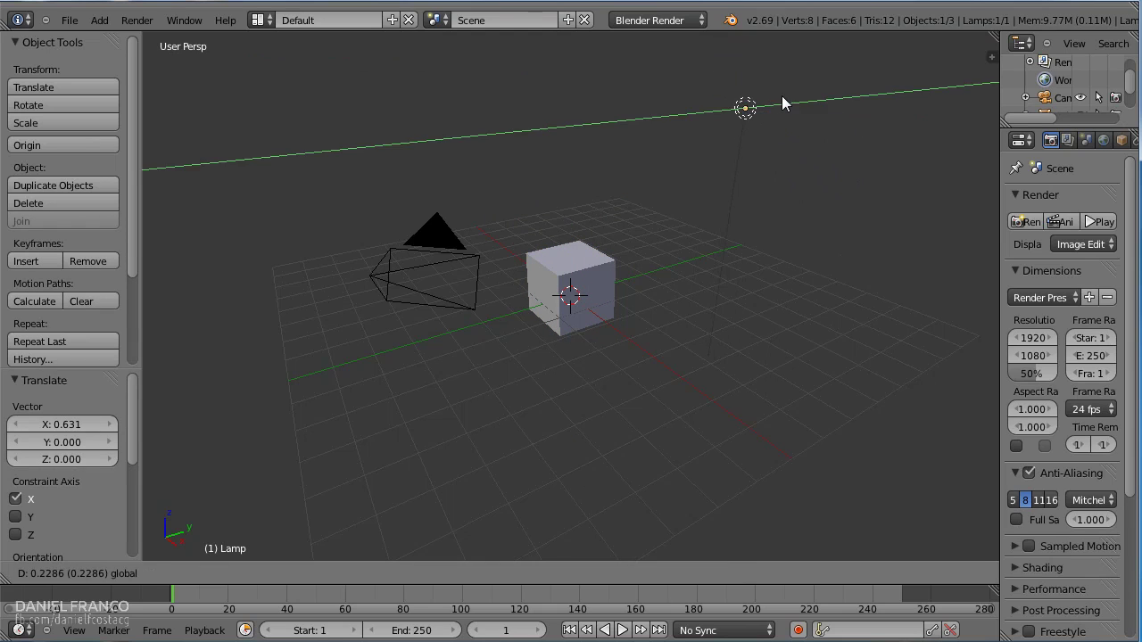
pyautogui.rightClick(610, 277)
pyautogui.moveTo(618, 276); pyautogui.dragTo(708, 331)
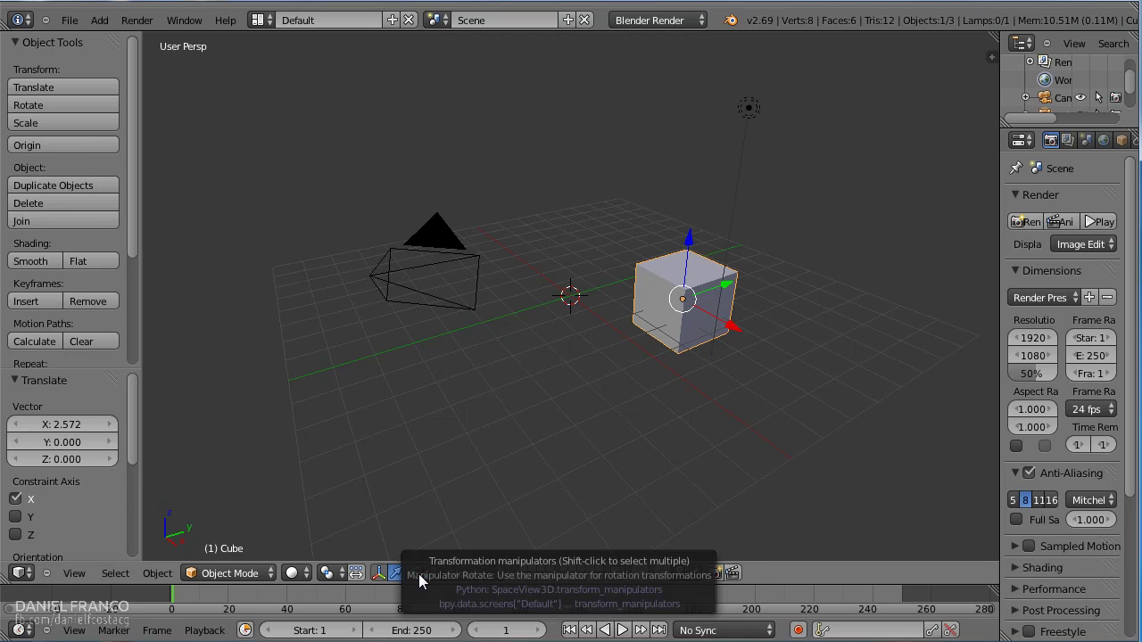
# Switch the manipulator to rotate mode and orbit to look down on the cube.
pyautogui.click(416, 574)
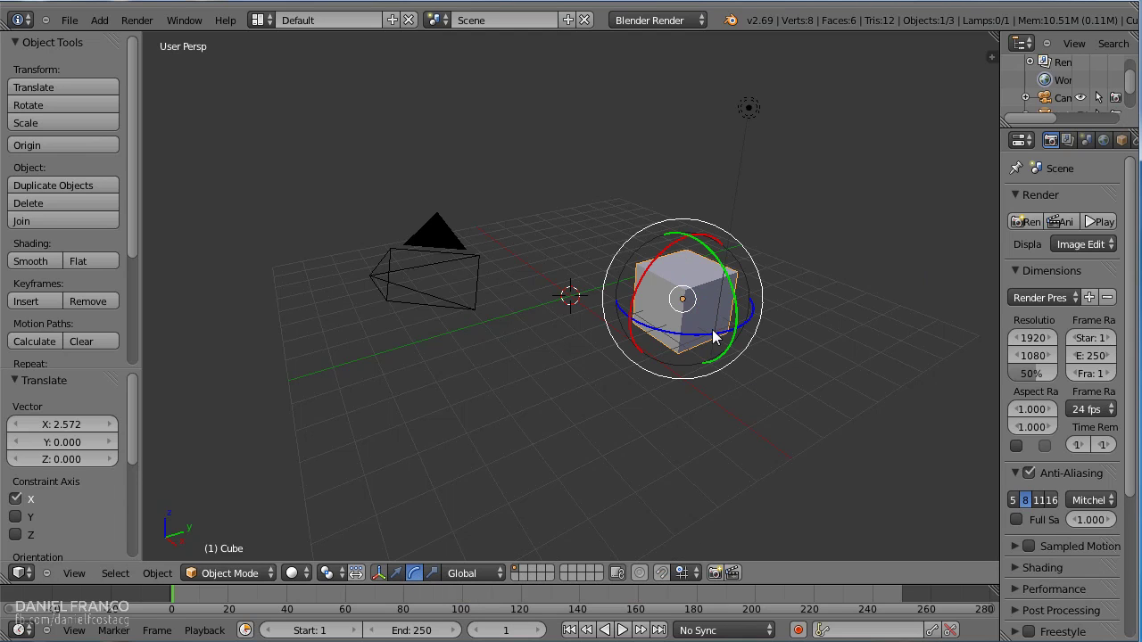
pyautogui.moveTo(712, 329); pyautogui.dragTo(682, 354, button='middle')
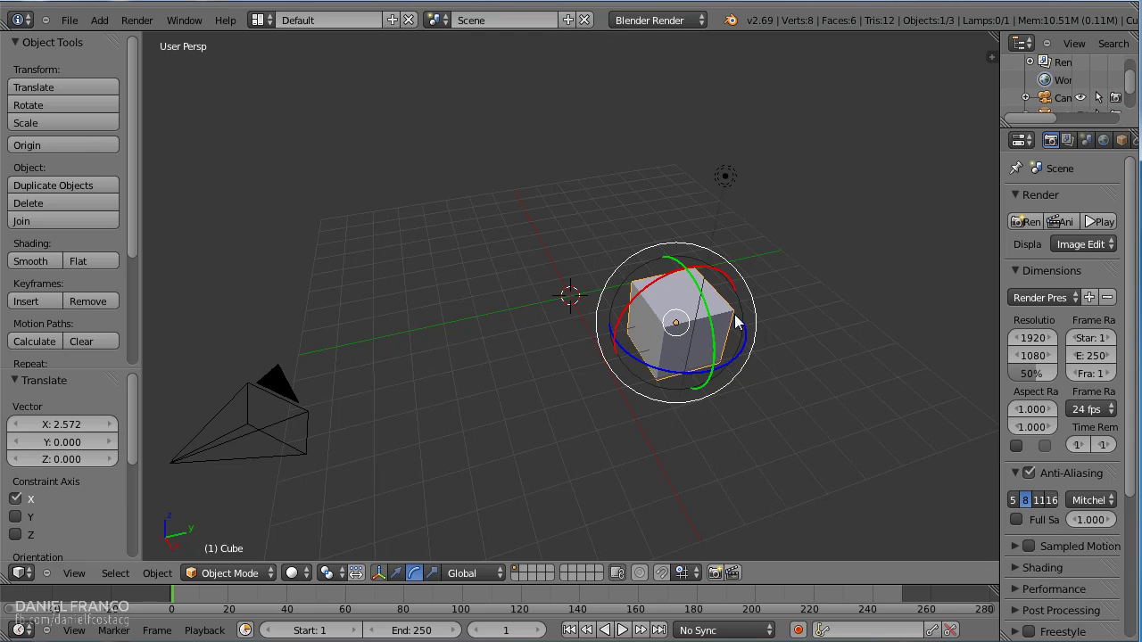
pyautogui.moveTo(540, 313); pyautogui.dragTo(633, 337, button='middle')
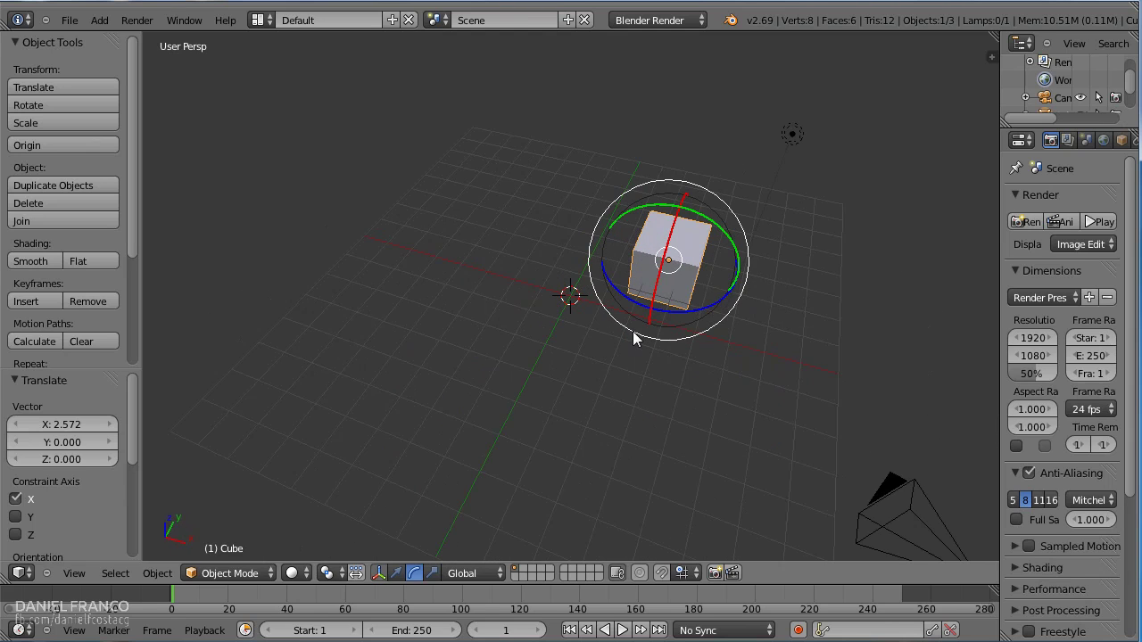
pyautogui.moveTo(790, 300)
pyautogui.mouseDown(button='middle')
pyautogui.moveTo(655, 309)
pyautogui.moveTo(688, 280)
pyautogui.moveTo(612, 313)
pyautogui.moveTo(673, 263)
pyautogui.mouseUp(button='middle')
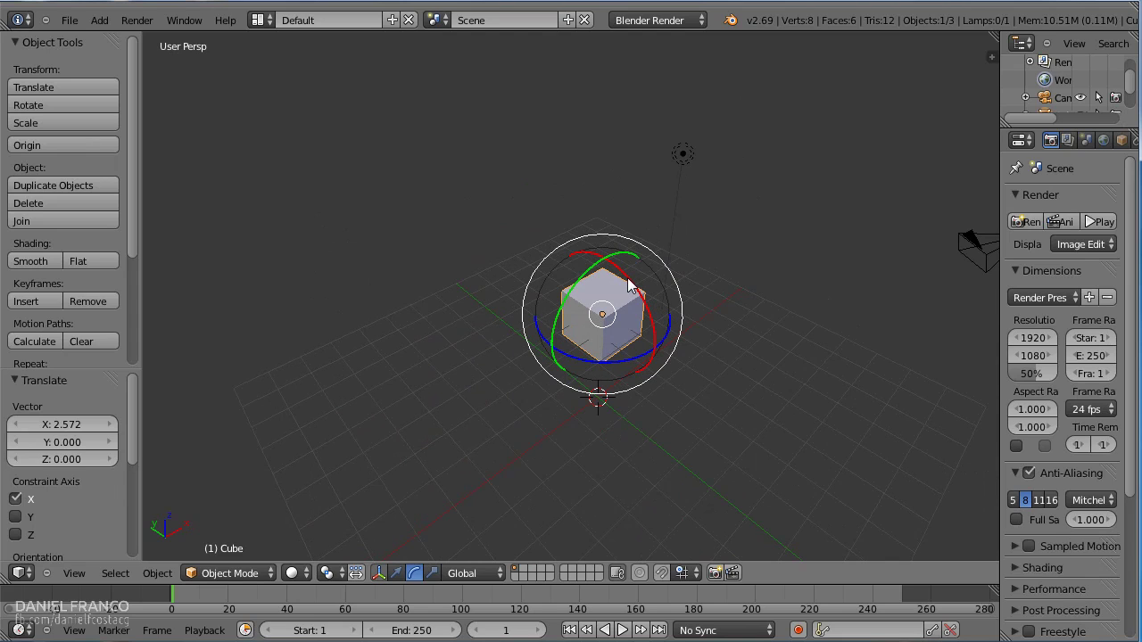
# Rotate the cube about X and Z, then undo back to zero rotation at the origin.
pyautogui.moveTo(629, 284)
pyautogui.mouseDown()
pyautogui.moveTo(643, 328)
pyautogui.moveTo(681, 362)
pyautogui.moveTo(597, 219)
pyautogui.moveTo(699, 354)
pyautogui.moveTo(640, 291)
pyautogui.moveTo(560, 299)
pyautogui.moveTo(567, 311)
pyautogui.mouseUp()
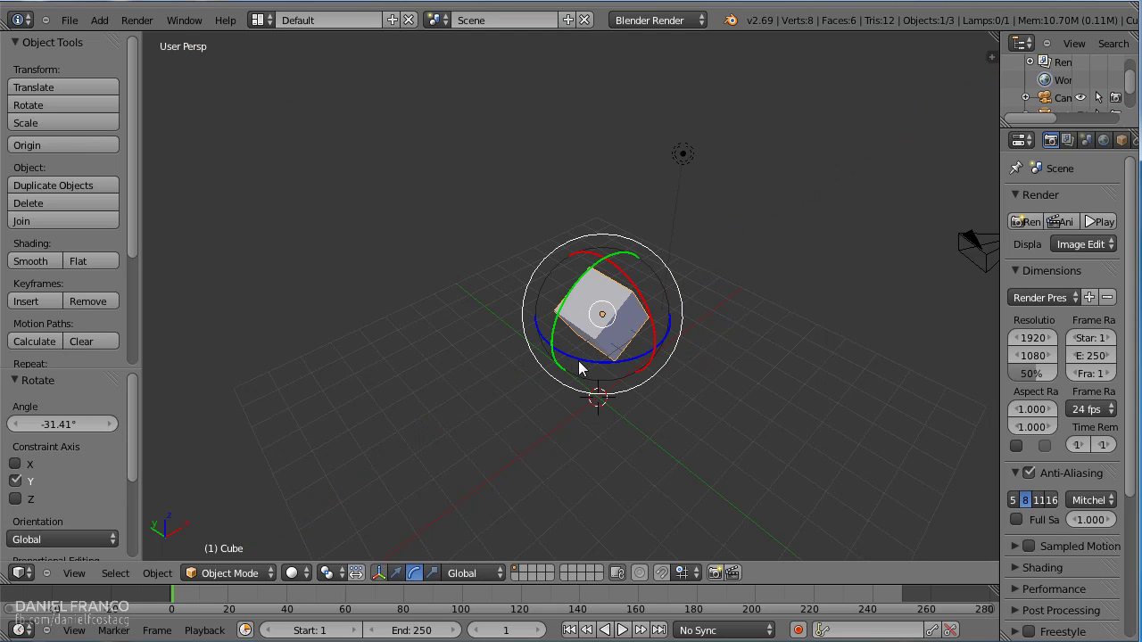
pyautogui.moveTo(578, 360); pyautogui.dragTo(686, 463)
pyautogui.hotkey('ctrl', 'z')
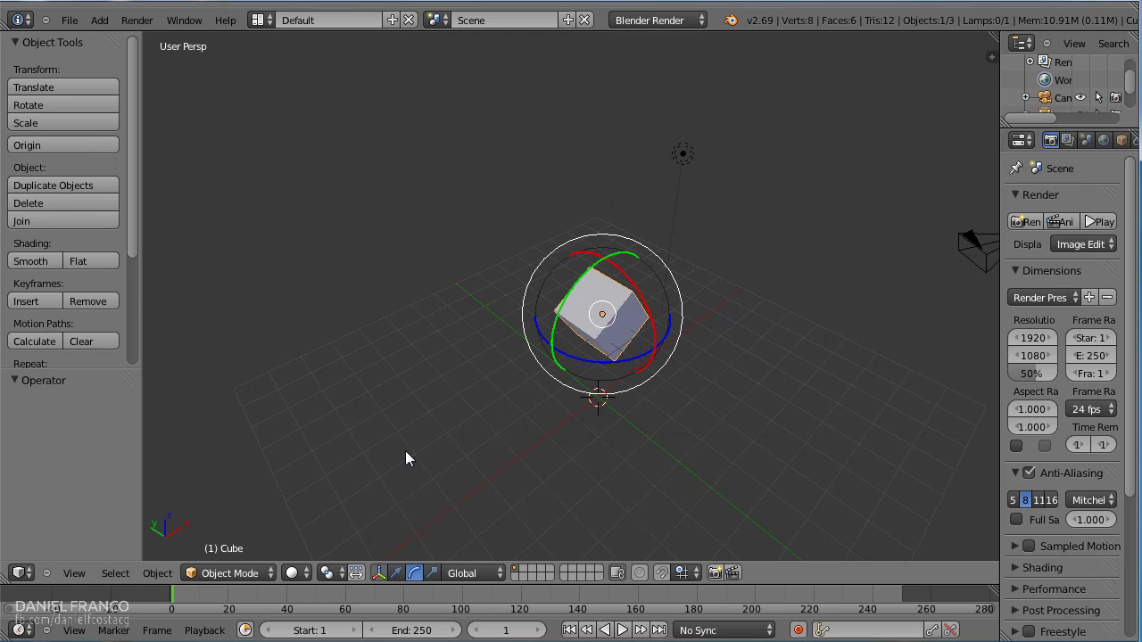
pyautogui.hotkey('ctrl', 'z')
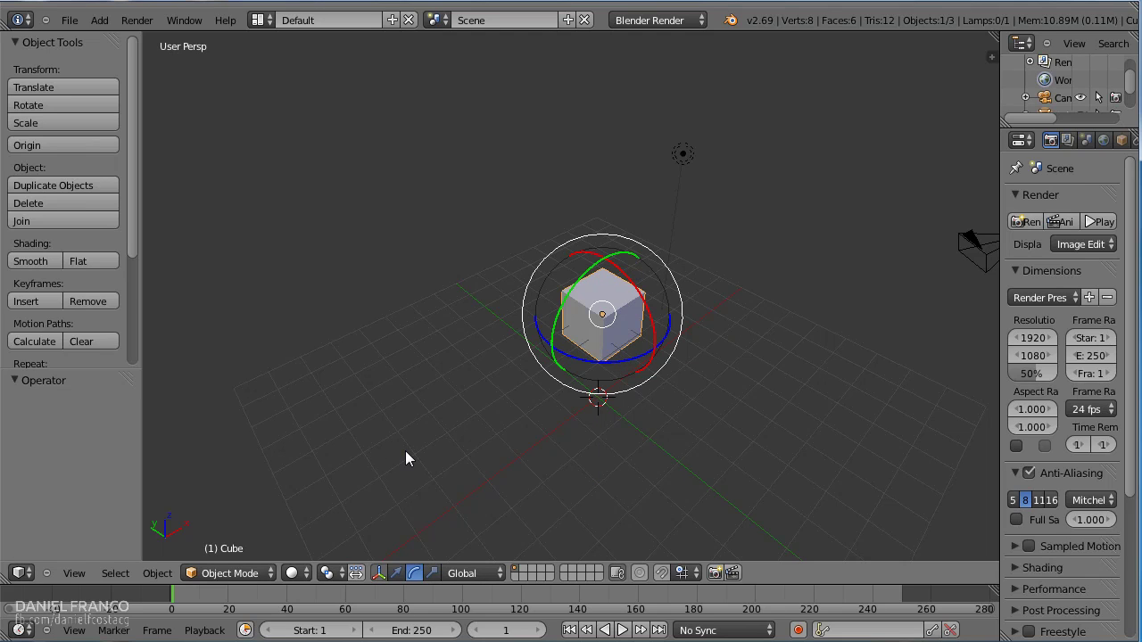
pyautogui.hotkey('ctrl', 'z')
pyautogui.hotkey('ctrl', 'z')
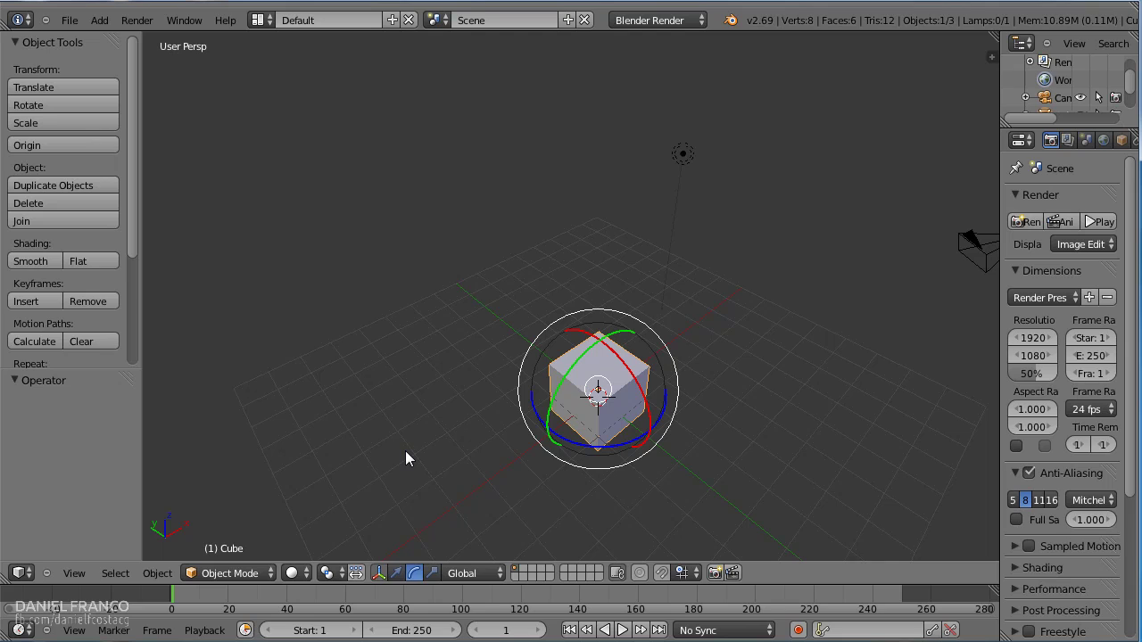
# Switch to scale handles and stretch the cube along its X and Y axes.
pyautogui.keyDown('shift'); pyautogui.click(433, 573); pyautogui.keyUp('shift')
pyautogui.click(434, 572)
pyautogui.moveTo(618, 465)
pyautogui.mouseDown(button='middle')
pyautogui.moveTo(681, 385)
pyautogui.moveTo(594, 376)
pyautogui.moveTo(616, 397)
pyautogui.moveTo(586, 403)
pyautogui.mouseUp(button='middle')
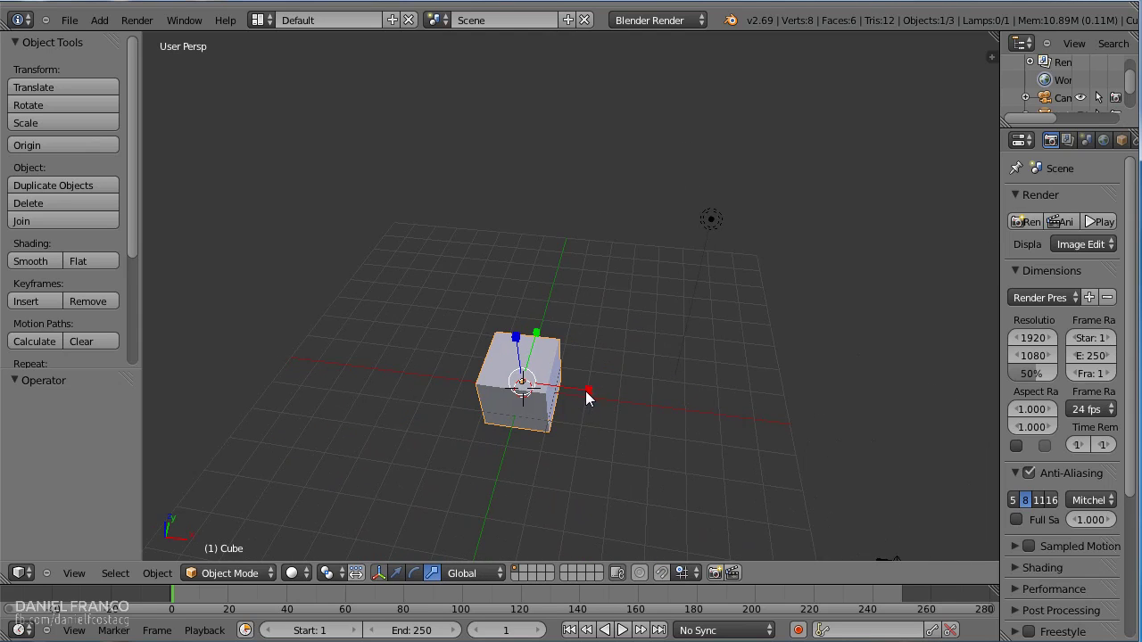
pyautogui.moveTo(586, 391); pyautogui.dragTo(706, 403)
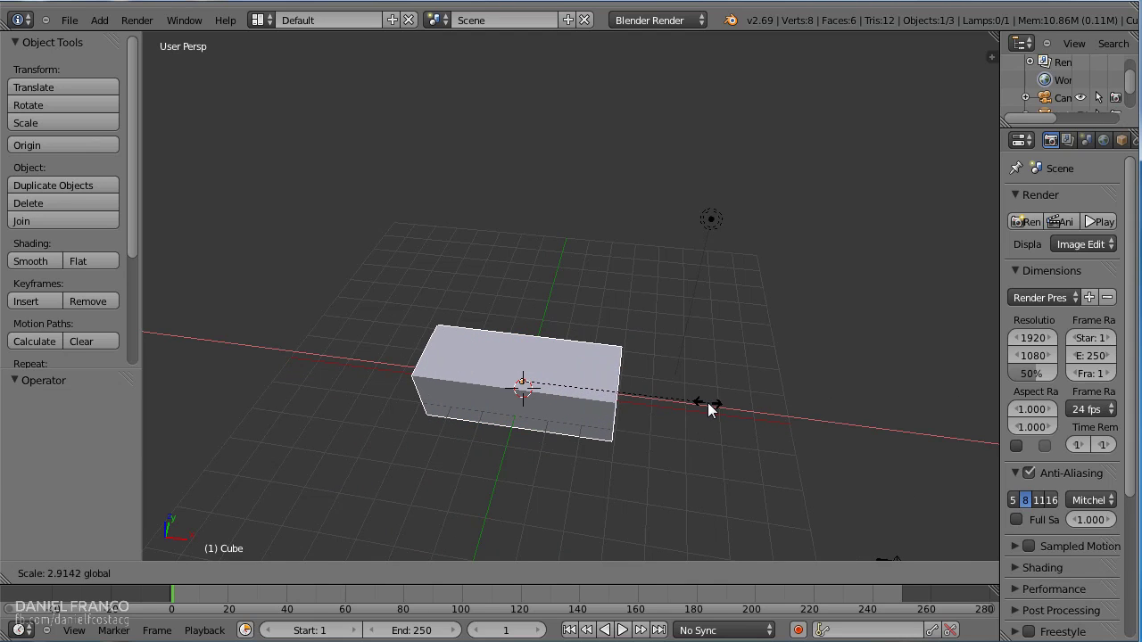
pyautogui.moveTo(706, 403)
pyautogui.mouseDown(button='middle')
pyautogui.moveTo(490, 407)
pyautogui.moveTo(555, 339)
pyautogui.mouseUp(button='middle')
pyautogui.moveTo(540, 319)
pyautogui.mouseDown()
pyautogui.moveTo(594, 298)
pyautogui.moveTo(515, 315)
pyautogui.moveTo(479, 263)
pyautogui.mouseUp()
pyautogui.moveTo(479, 263); pyautogui.dragTo(520, 295, button='middle')
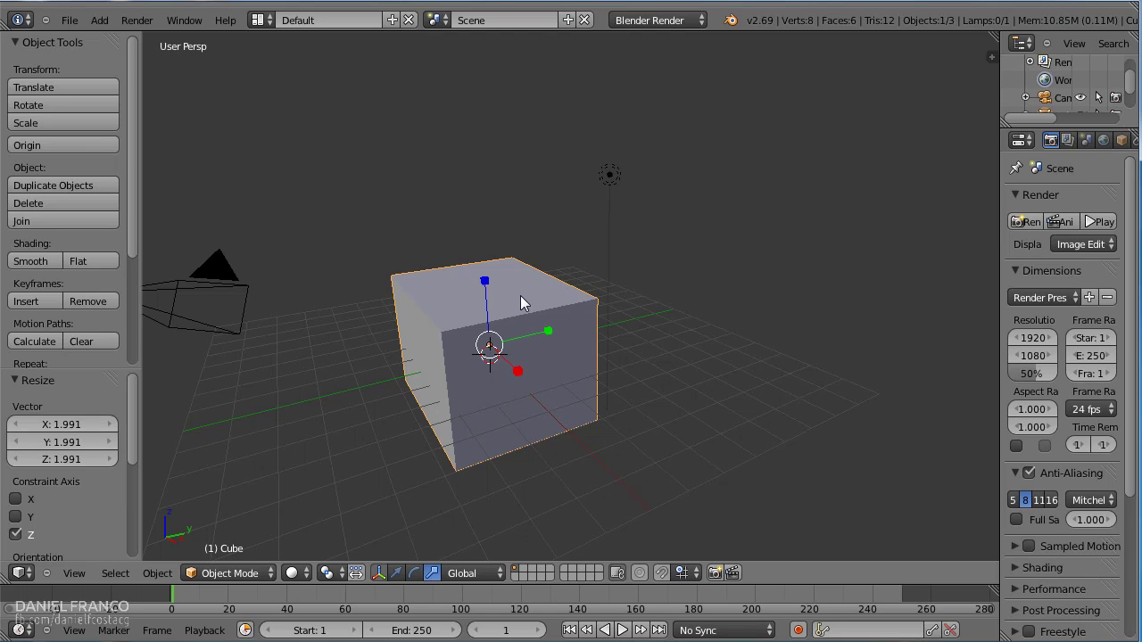
# Undo the resize and set the manipulator back to move mode.
pyautogui.hotkey('ctrl', 'z')
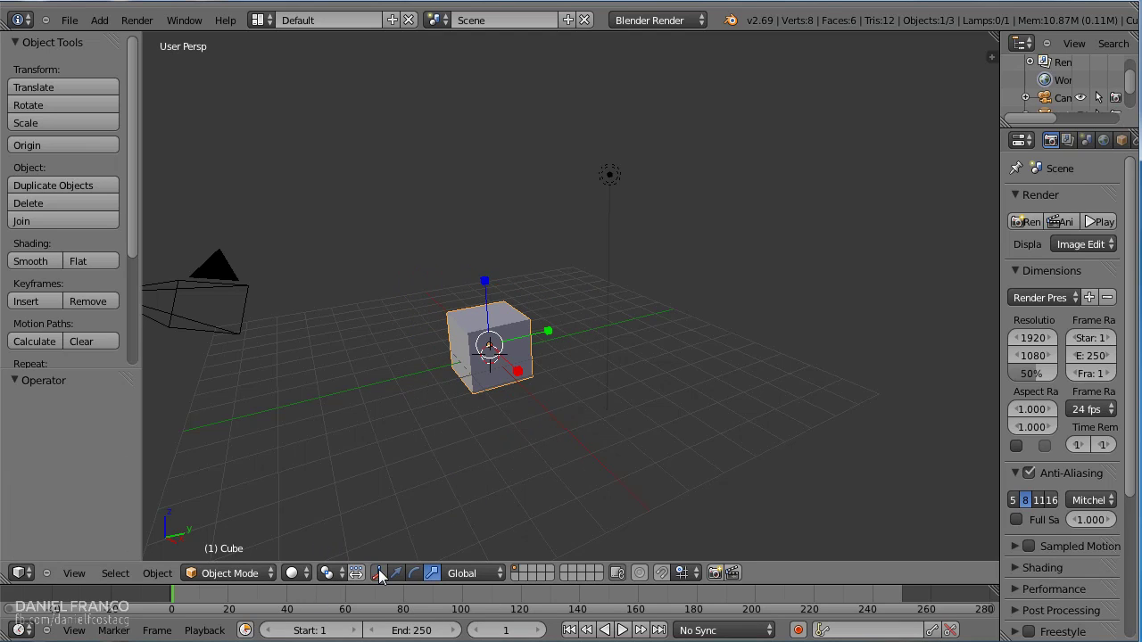
pyautogui.click(396, 574)
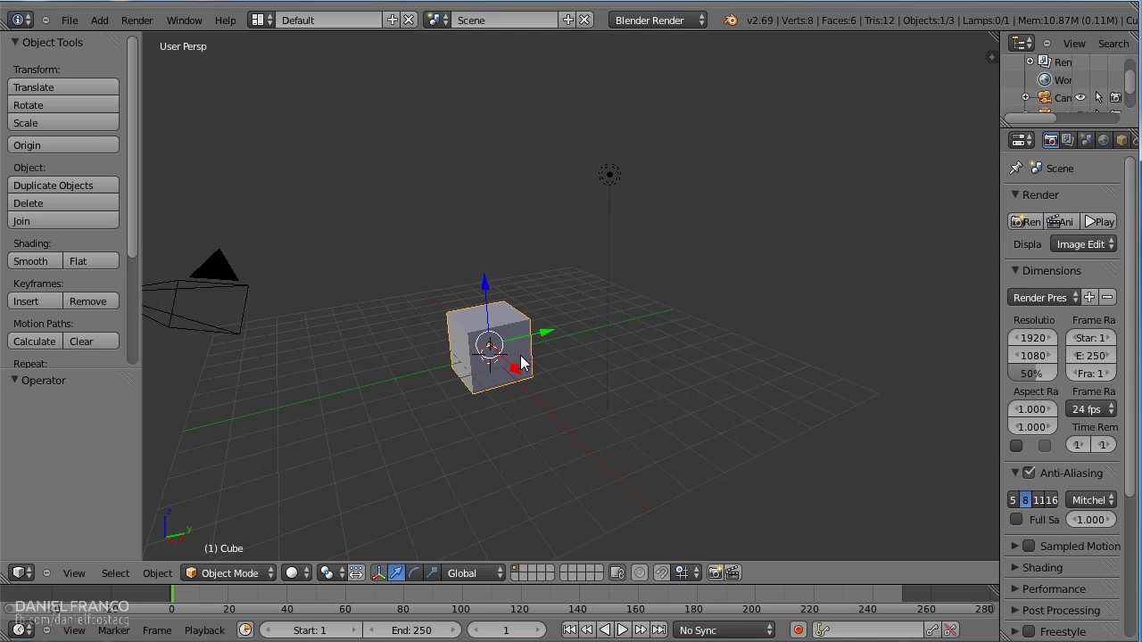
pyautogui.moveTo(504, 379)
pyautogui.mouseDown(button='middle')
pyautogui.moveTo(514, 413)
pyautogui.moveTo(566, 457)
pyautogui.moveTo(667, 496)
pyautogui.moveTo(561, 441)
pyautogui.moveTo(564, 409)
pyautogui.moveTo(599, 390)
pyautogui.moveTo(624, 441)
pyautogui.moveTo(596, 371)
pyautogui.moveTo(642, 386)
pyautogui.mouseUp(button='middle')
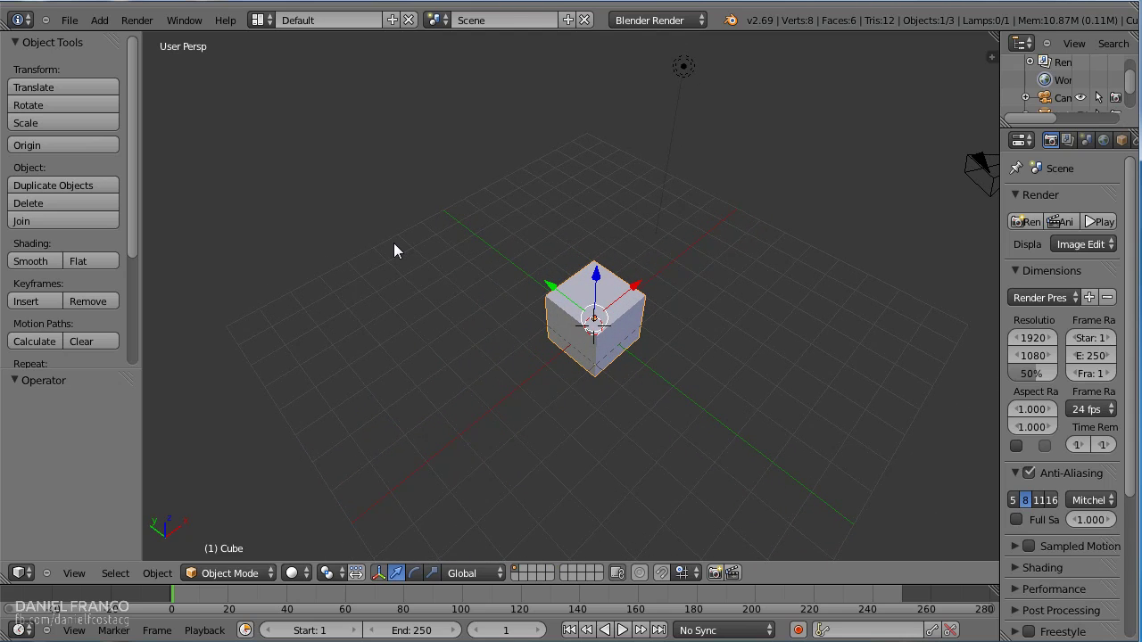
# Widen the Properties editor and show the cube's Object properties.
pyautogui.click(1006, 196)
pyautogui.click(1005, 197)
pyautogui.moveTo(999, 178); pyautogui.dragTo(889, 182)
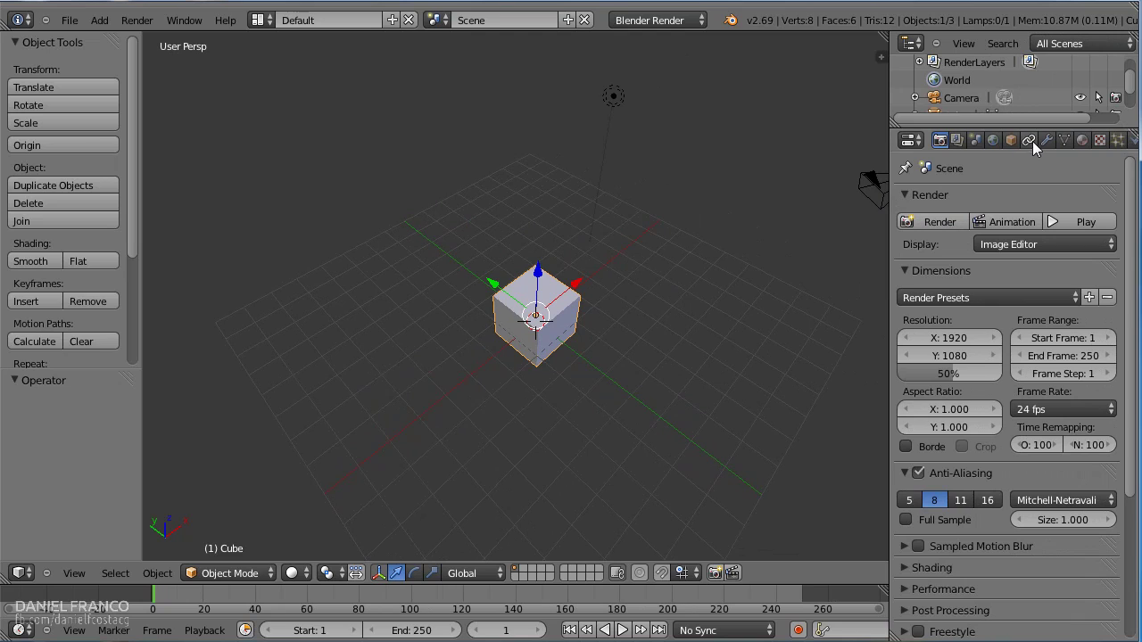
pyautogui.click(1011, 140)
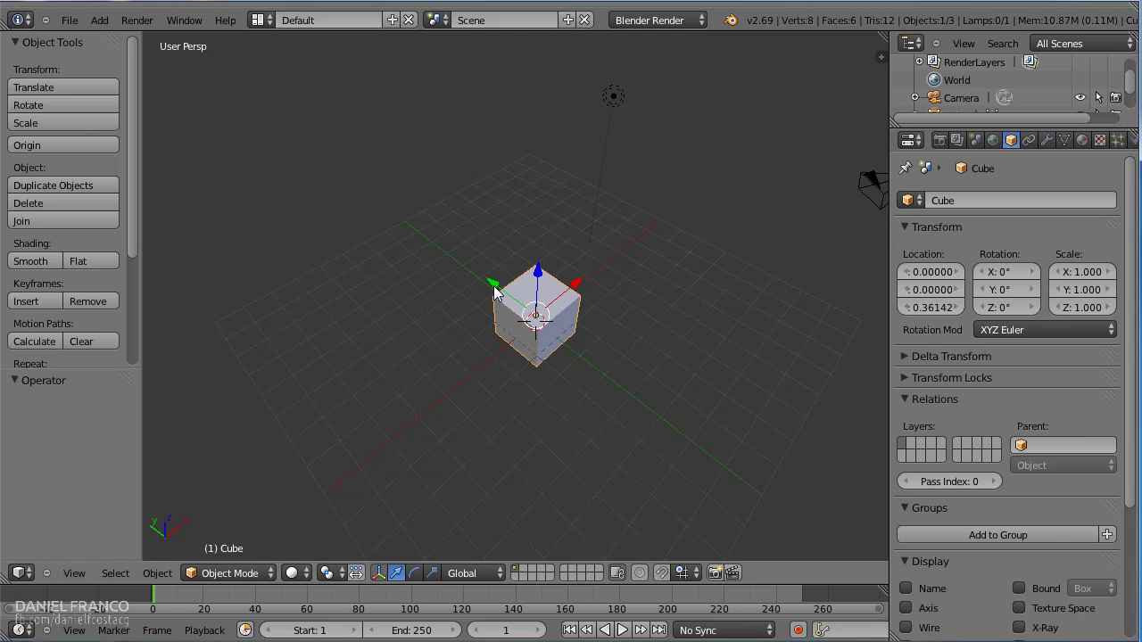
# Drag the cube along Y then X to about X 4.414, Y 4.445.
pyautogui.moveTo(496, 294); pyautogui.dragTo(454, 273)
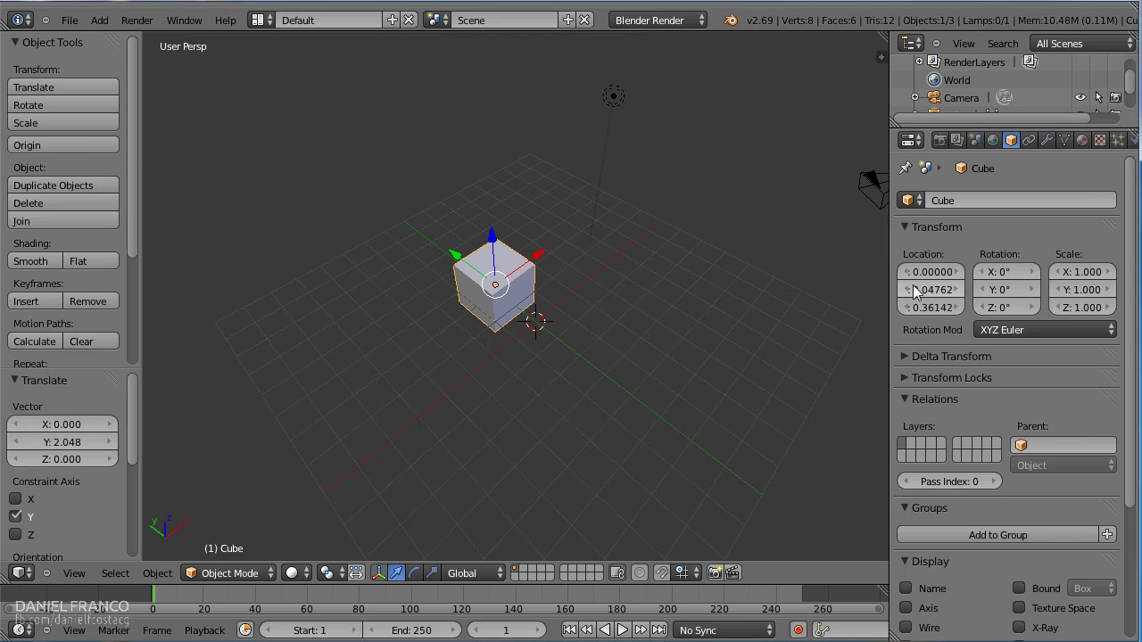
pyautogui.moveTo(453, 257); pyautogui.dragTo(414, 241)
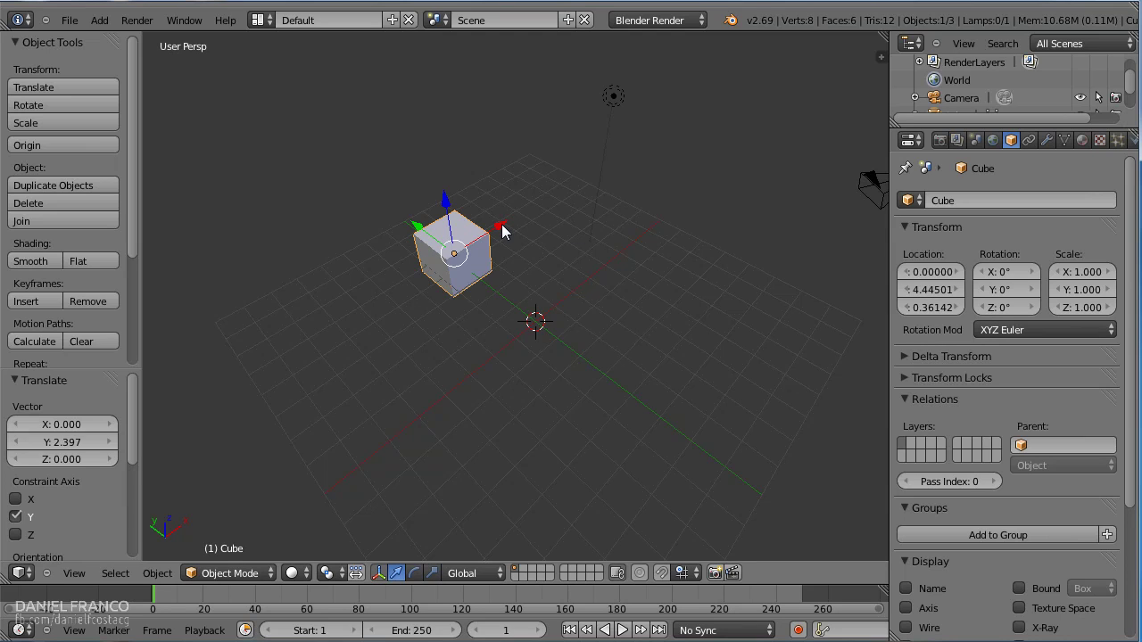
pyautogui.moveTo(502, 227); pyautogui.dragTo(554, 207)
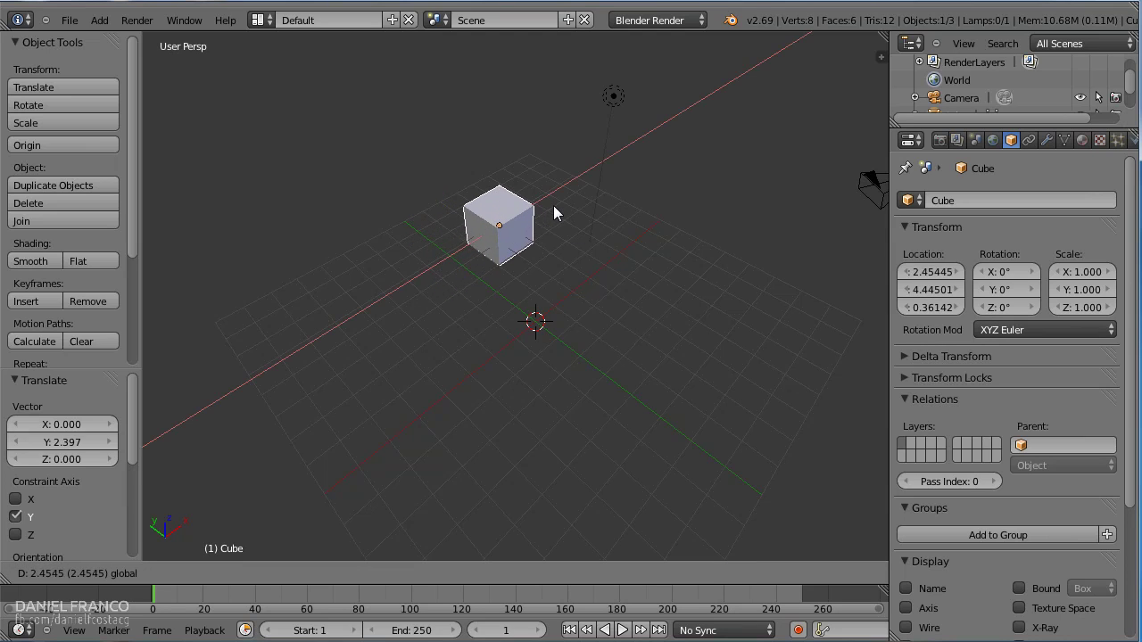
pyautogui.moveTo(554, 207); pyautogui.dragTo(588, 192)
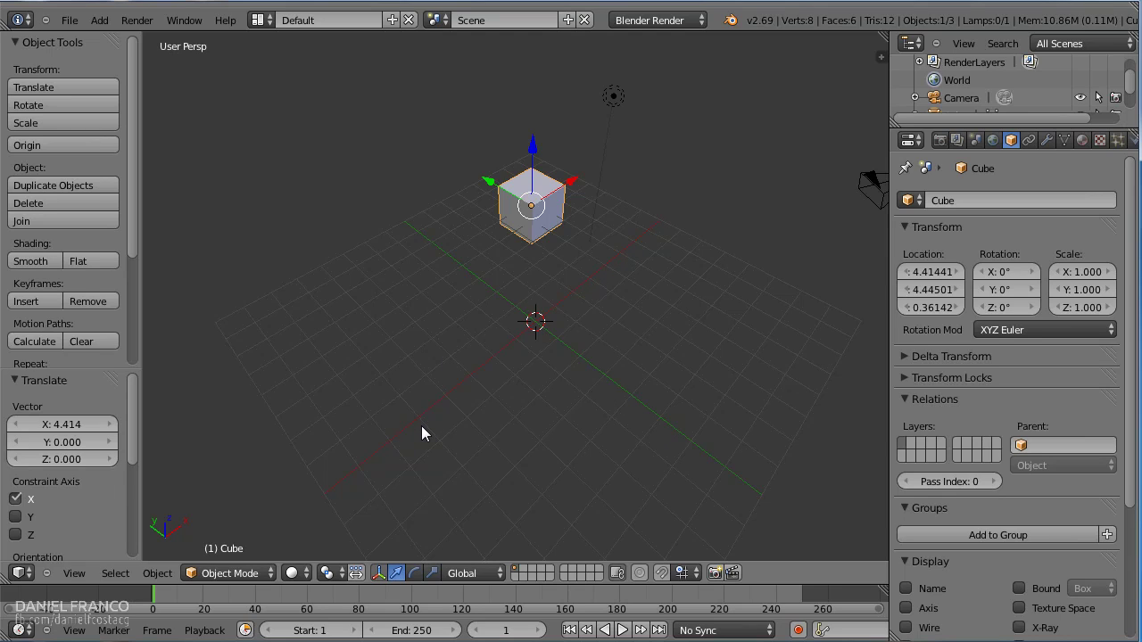
# Return the cube to the origin and set its Location Y to -5.
pyautogui.hotkey('ctrl', 'z')
pyautogui.hotkey('ctrl', 'z')
pyautogui.hotkey('ctrl', 'z')
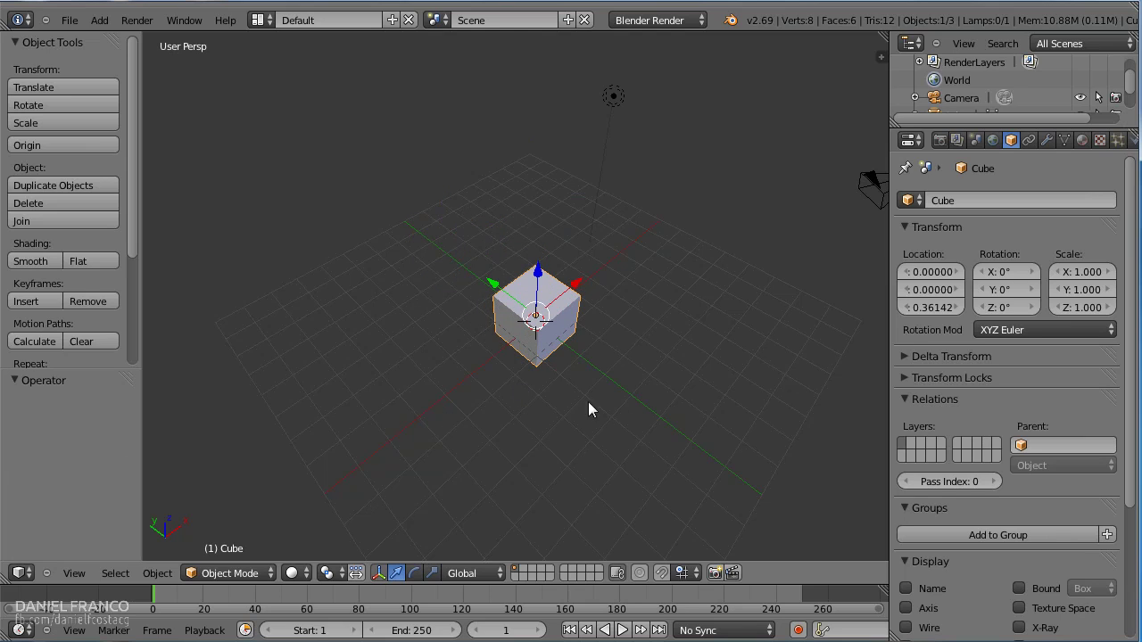
pyautogui.click(926, 292)
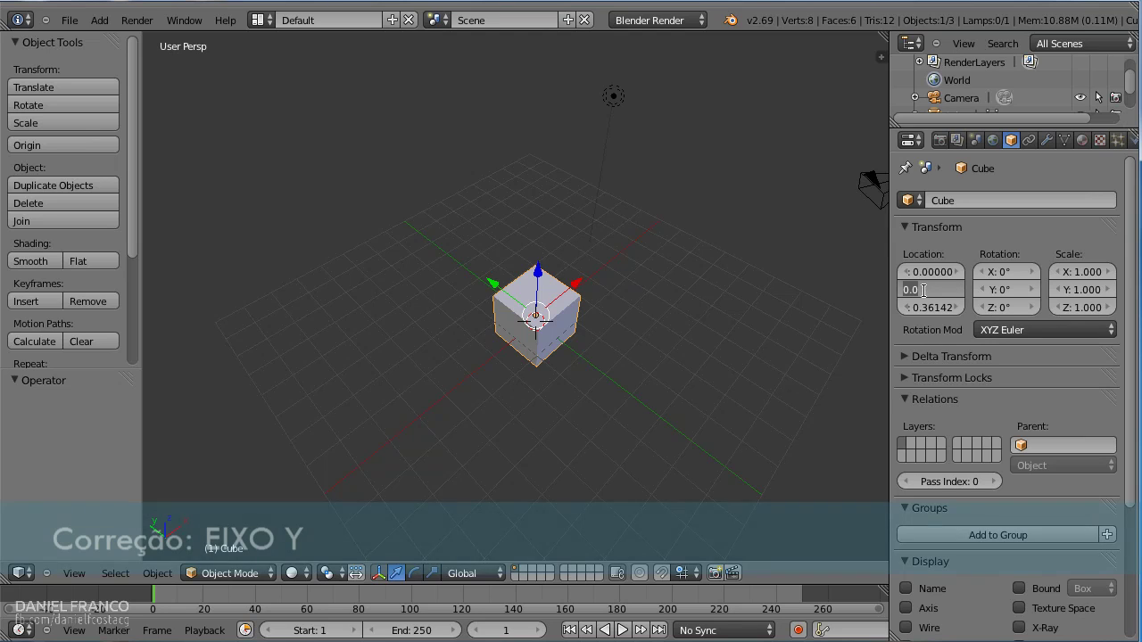
pyautogui.write('-5')
pyautogui.press('Return')
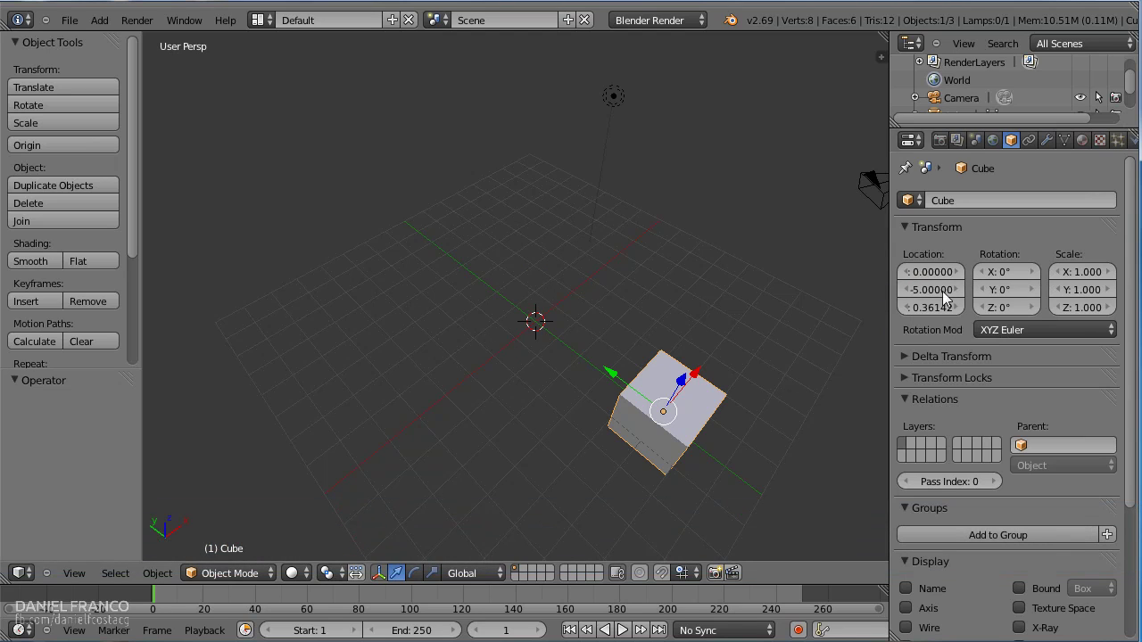
# Set the cube's Location X to 4 and orbit to view it.
pyautogui.click(928, 272)
pyautogui.write('5')
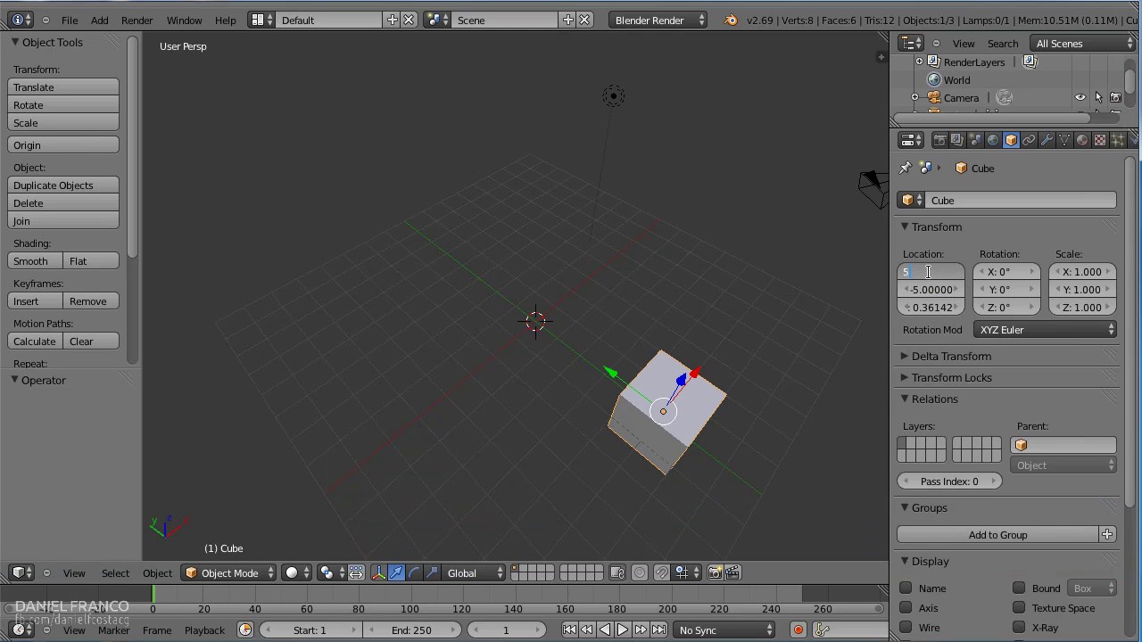
pyautogui.write('4')
pyautogui.press('Return')
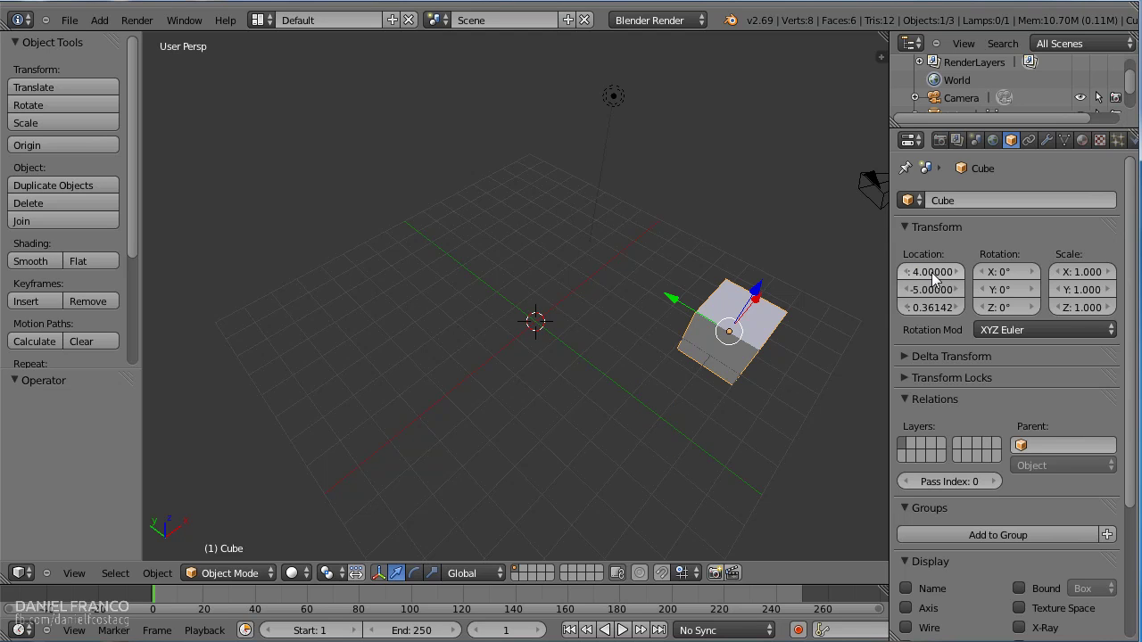
pyautogui.moveTo(745, 321); pyautogui.dragTo(640, 304, button='middle')
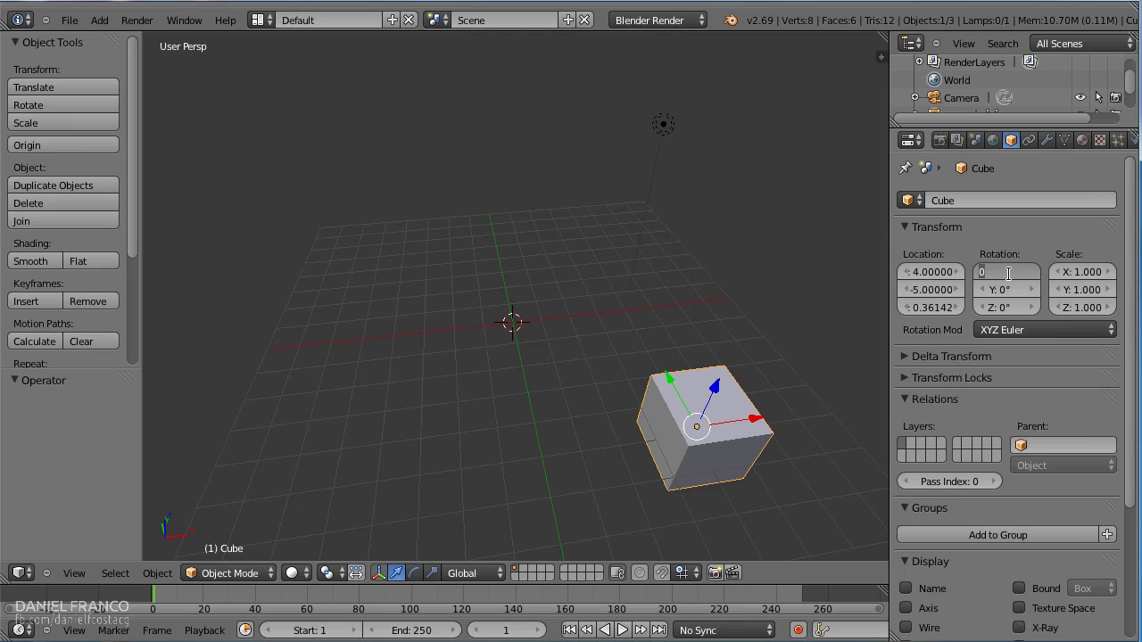
pyautogui.write('90')
pyautogui.press('Return')
pyautogui.write('45')
pyautogui.press('Return')
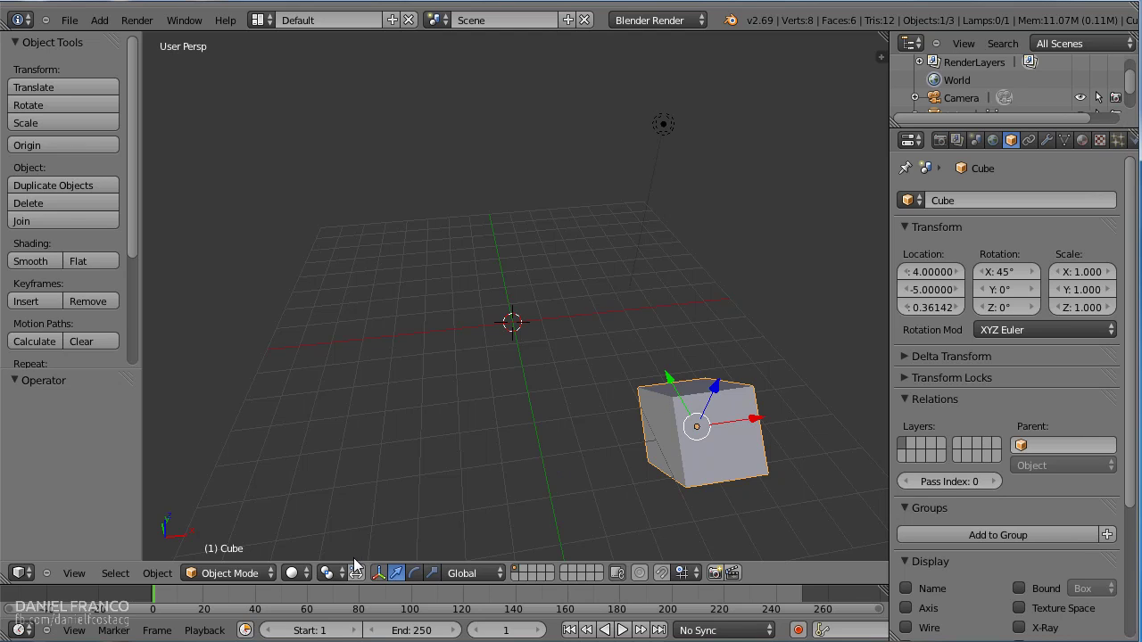
pyautogui.click(1009, 271)
pyautogui.write('0')
pyautogui.press('Return')
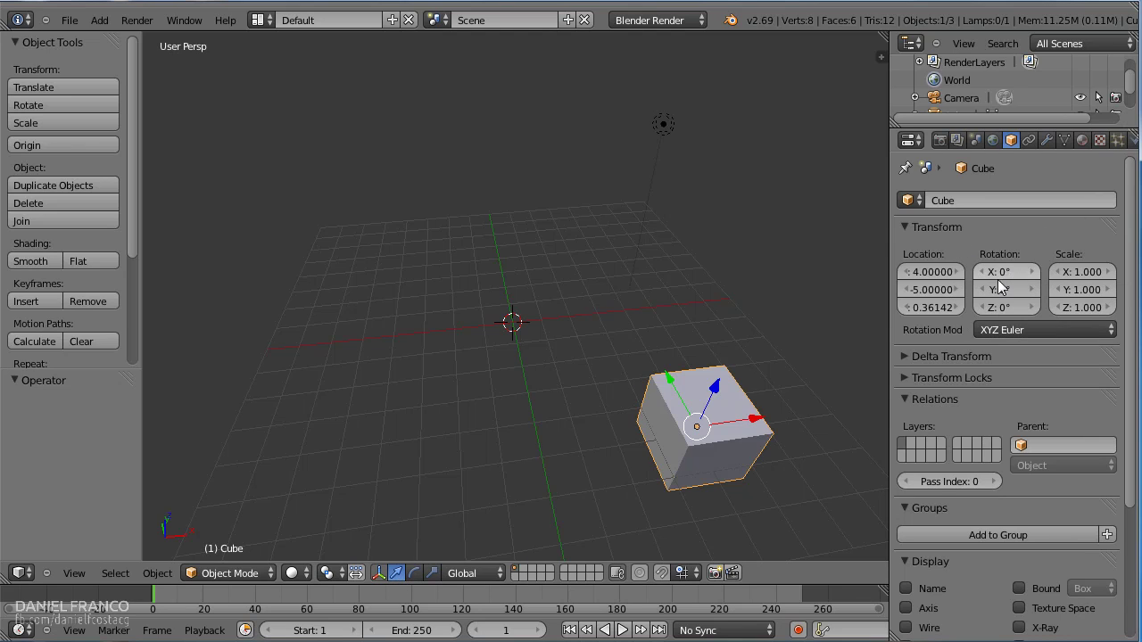
pyautogui.keyDown('shift'); pyautogui.moveTo(762, 457); pyautogui.dragTo(696, 416, button='middle'); pyautogui.keyUp('shift')
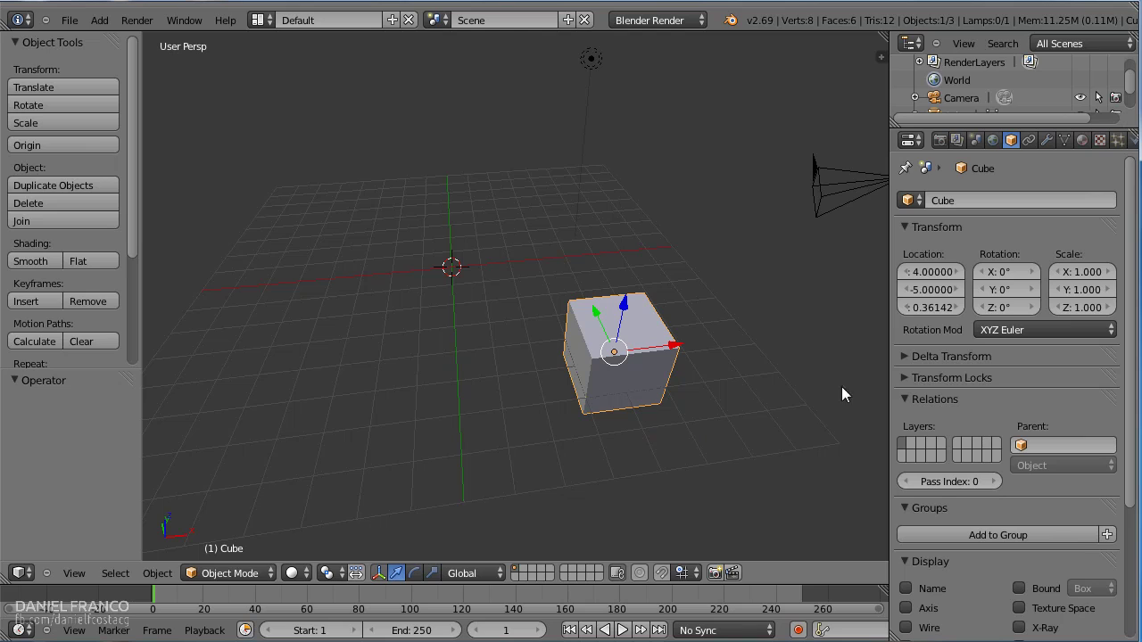
pyautogui.click(1078, 274)
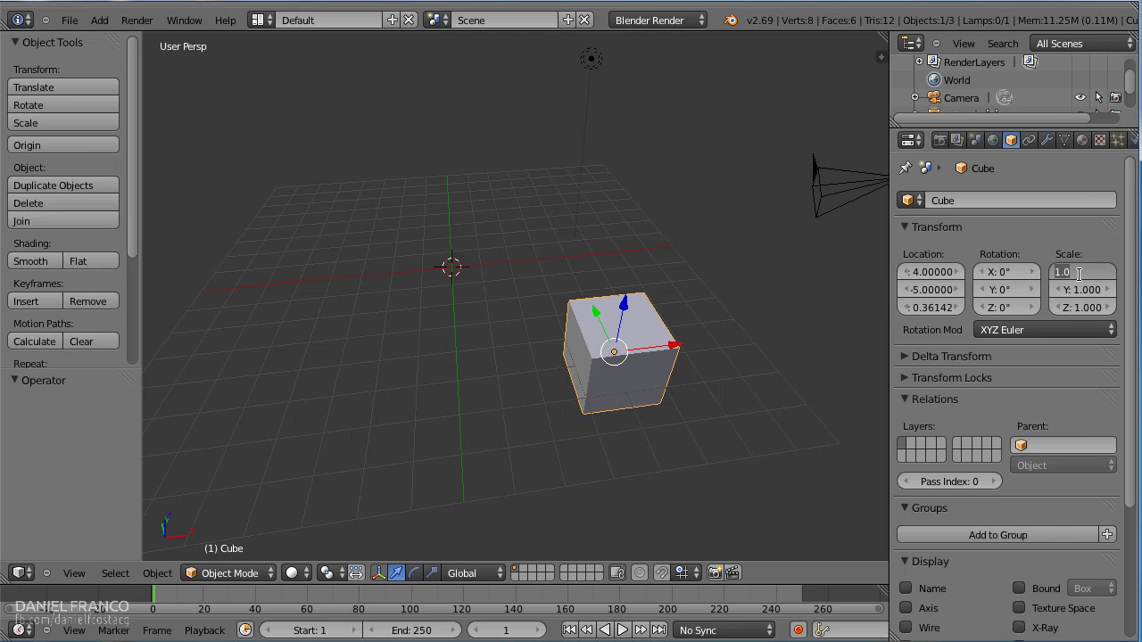
pyautogui.write('10')
pyautogui.press('Tab')
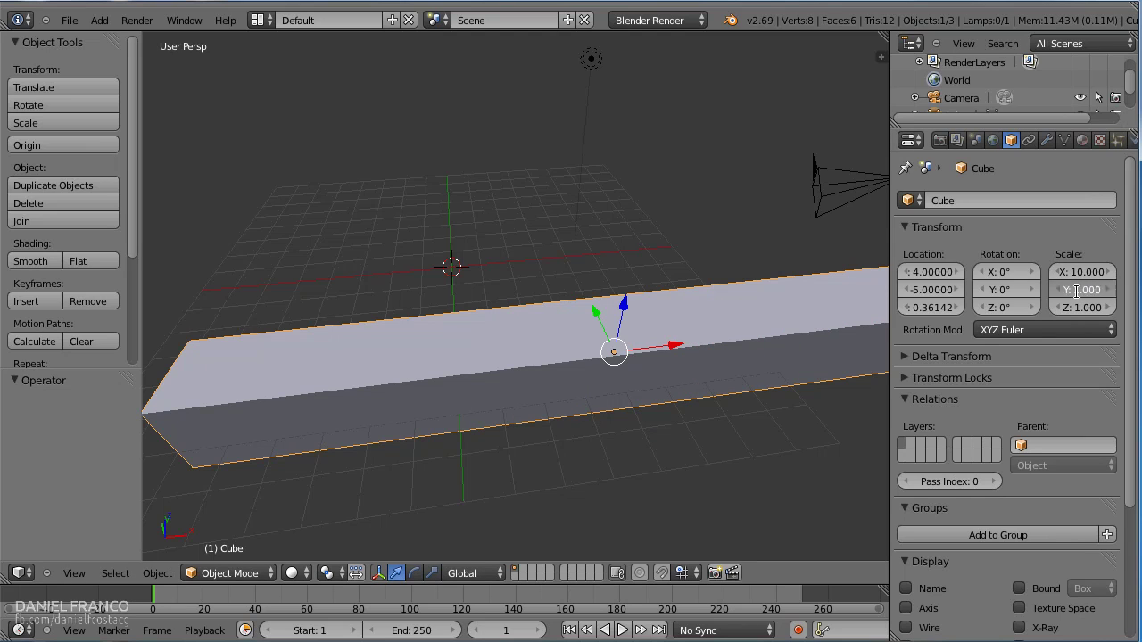
pyautogui.write('10')
pyautogui.press('Tab')
pyautogui.write('10')
pyautogui.press('Return')
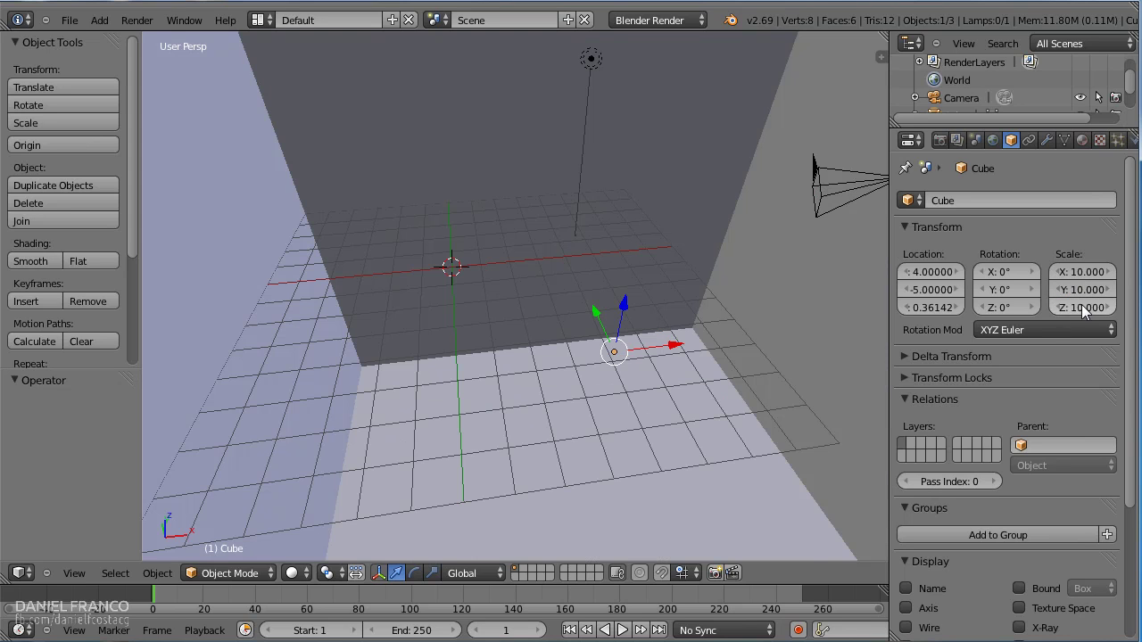
pyautogui.click(1074, 272)
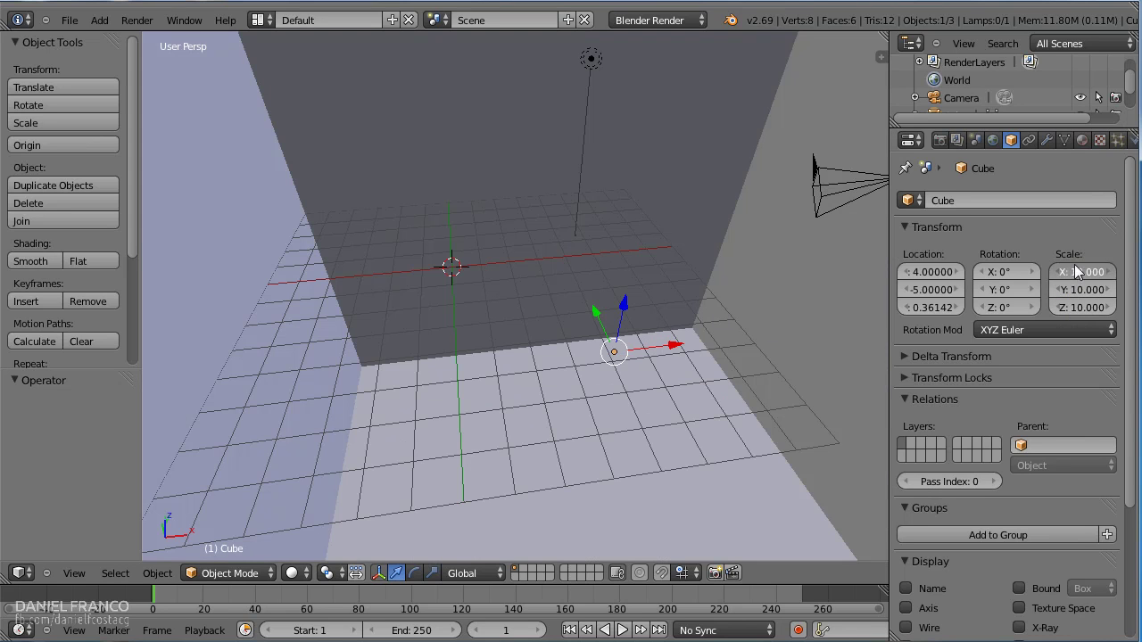
pyautogui.write('1')
pyautogui.press('Tab')
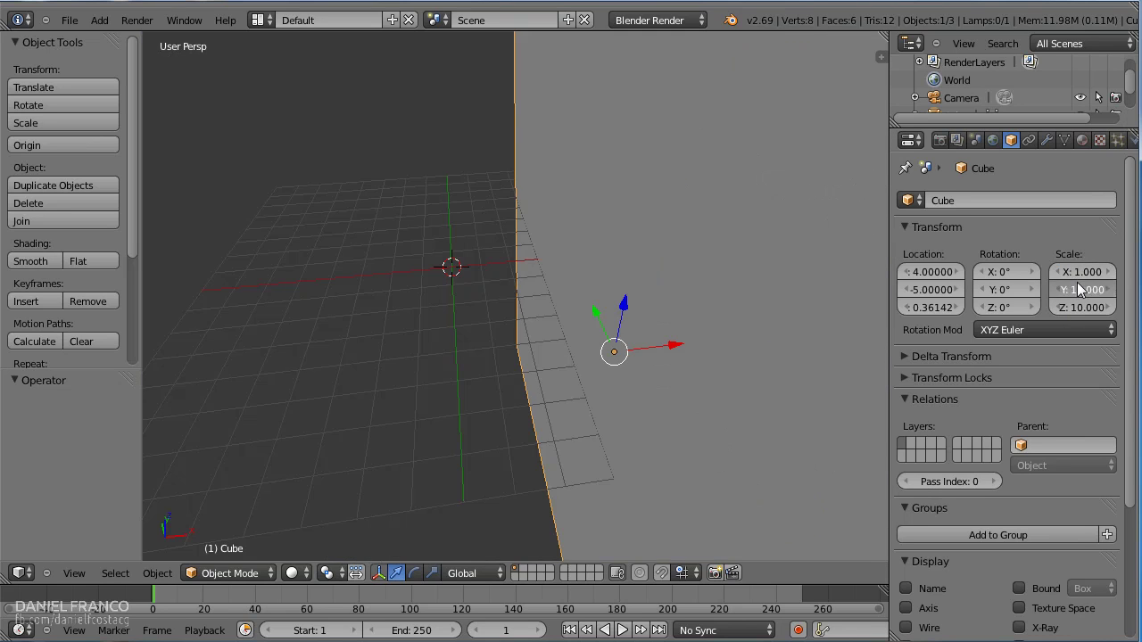
pyautogui.write('1')
pyautogui.press('Return')
pyautogui.click(1076, 307)
pyautogui.write('1')
pyautogui.press('Return')
pyautogui.click(1076, 307)
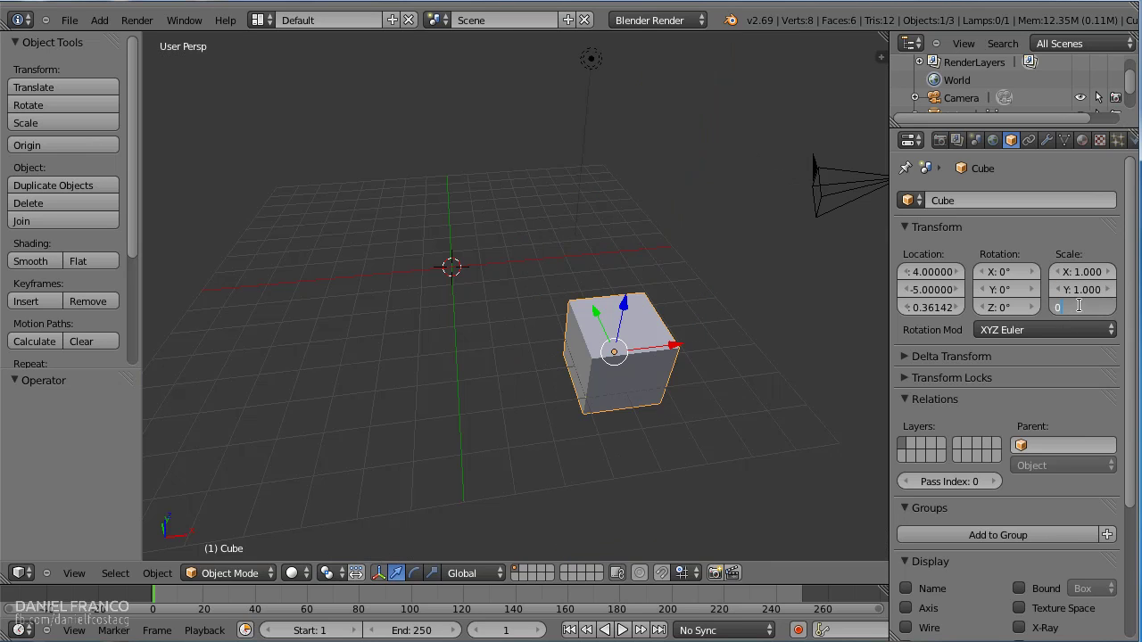
pyautogui.write('0')
pyautogui.press('Return')
pyautogui.click(1080, 272)
pyautogui.write('000')
pyautogui.press('Tab')
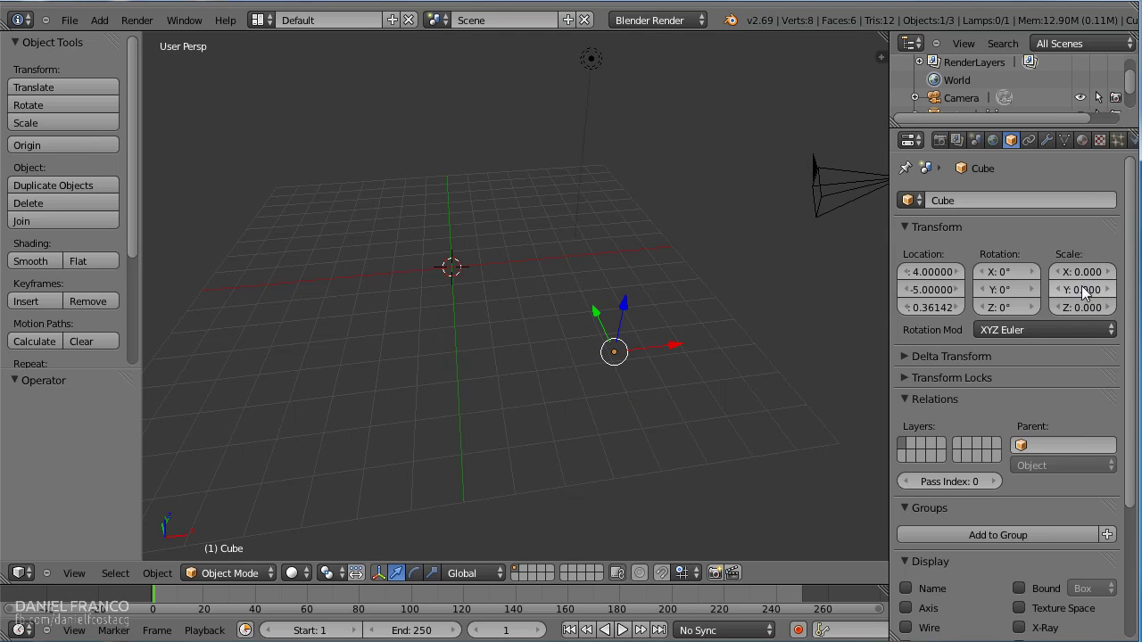
pyautogui.write('0.01')
pyautogui.click(1080, 272)
pyautogui.write('1')
pyautogui.press('Return')
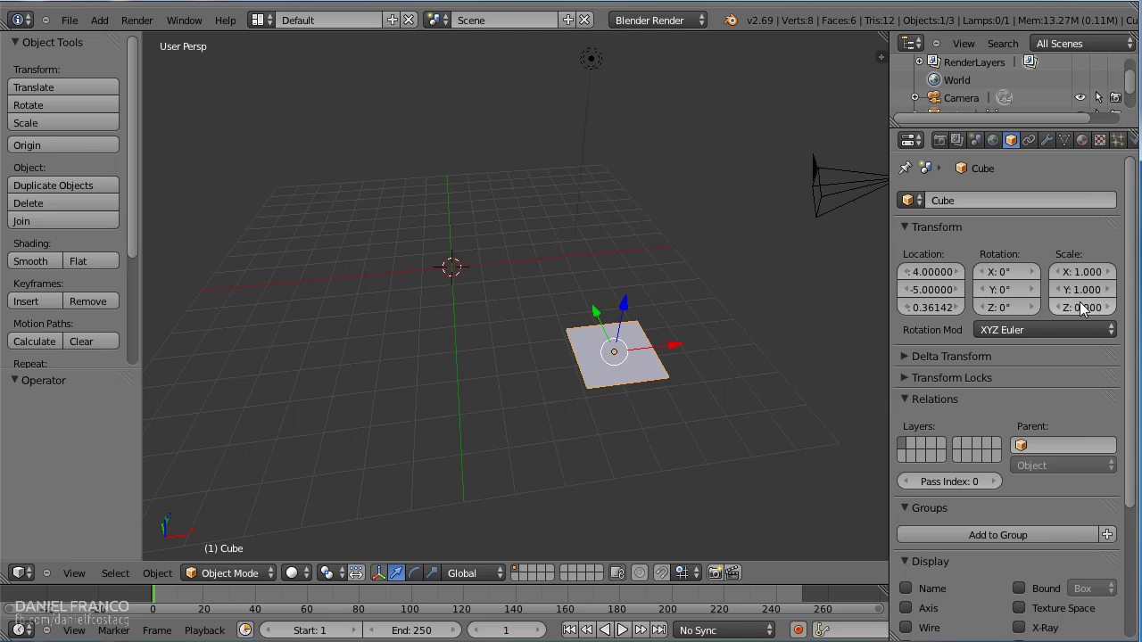
pyautogui.click(1080, 307)
pyautogui.write('1')
pyautogui.press('Return')
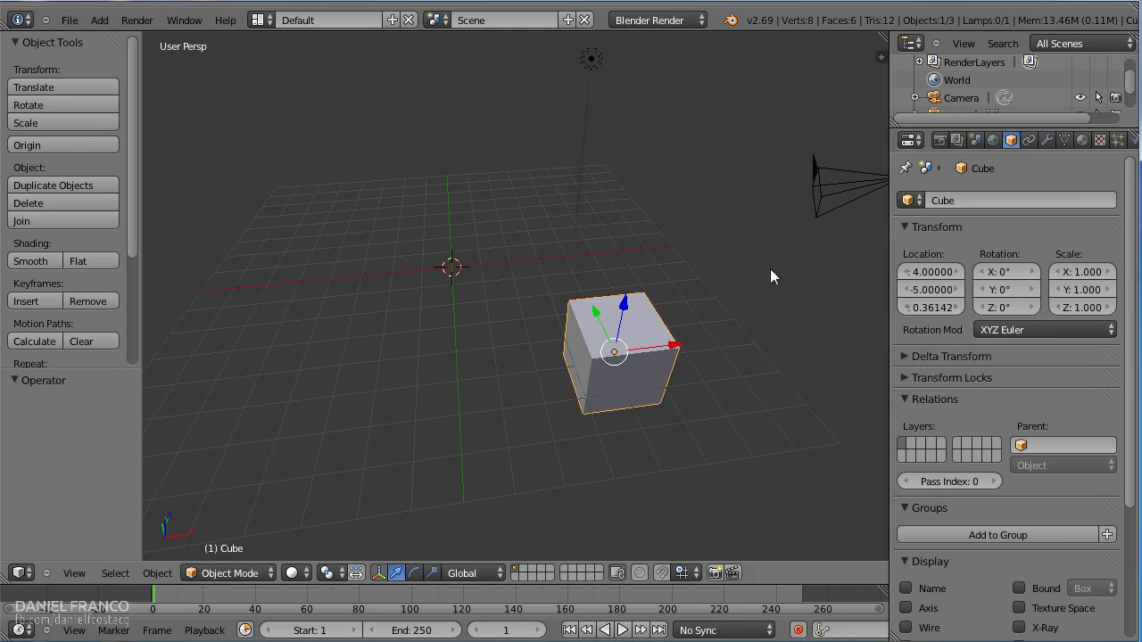
# Rotate the cube around the X axis with the rotate widget and R X.
pyautogui.click(414, 573)
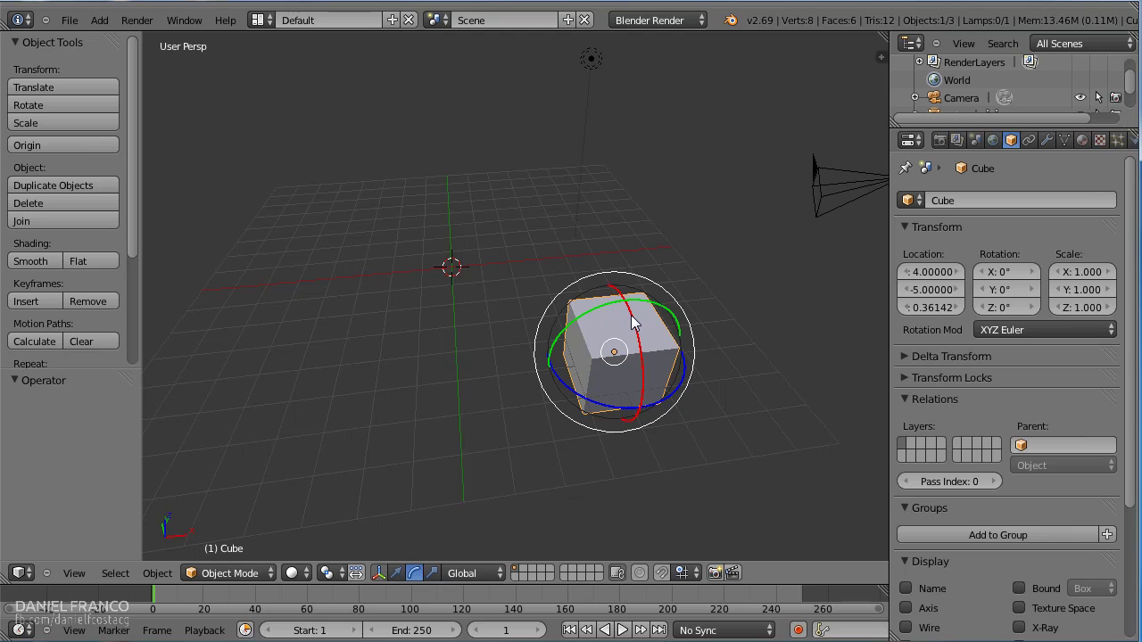
pyautogui.moveTo(631, 323); pyautogui.dragTo(636, 346)
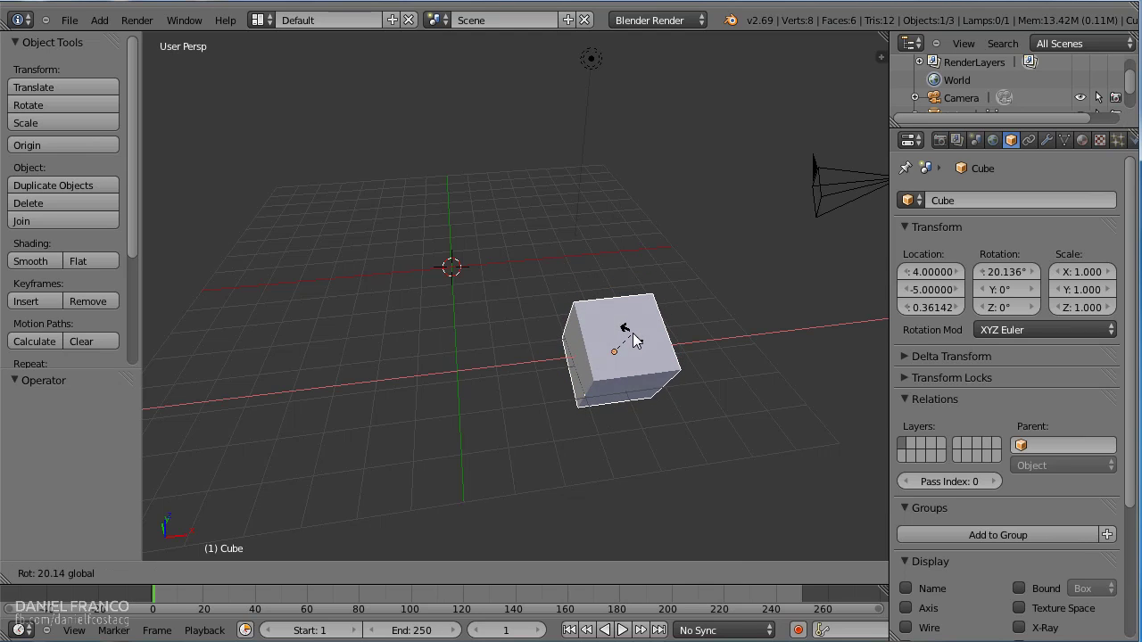
pyautogui.moveTo(635, 346); pyautogui.dragTo(634, 362)
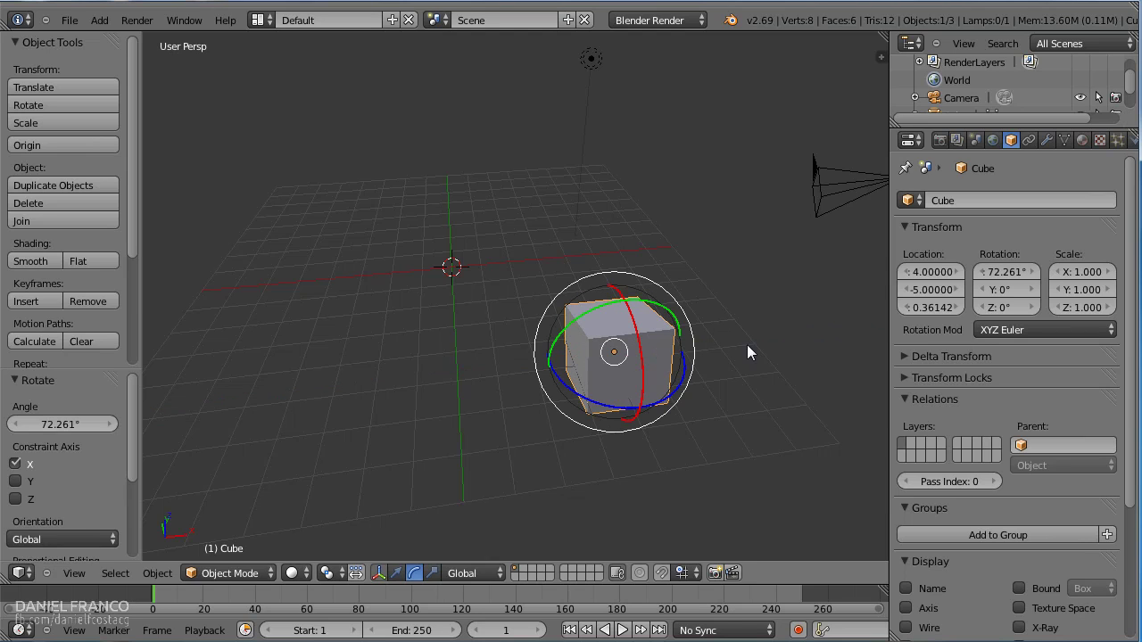
pyautogui.press('r')
pyautogui.press('x')
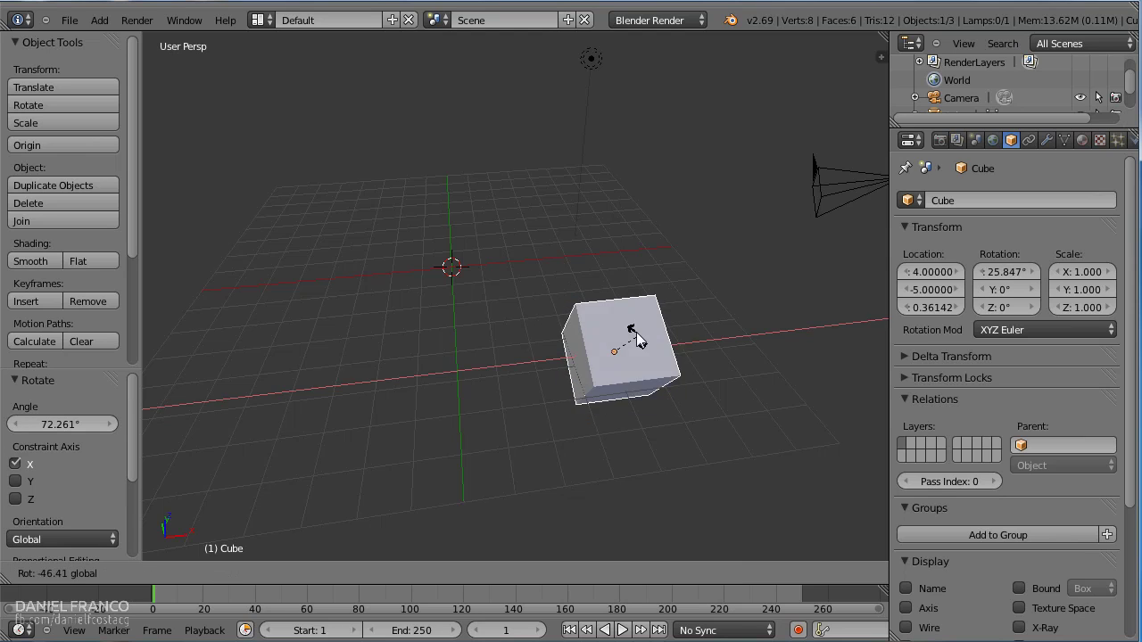
pyautogui.click(613, 312)
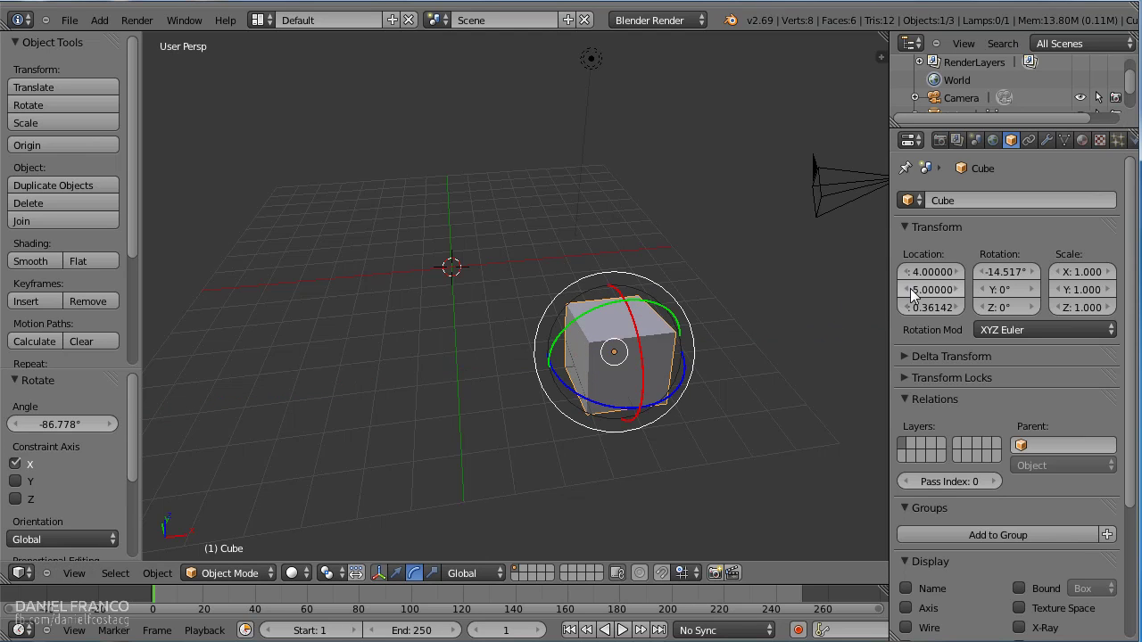
# Set the cube's X rotation to exactly 45° in the Transform panel.
pyautogui.click(988, 273)
pyautogui.click(993, 275)
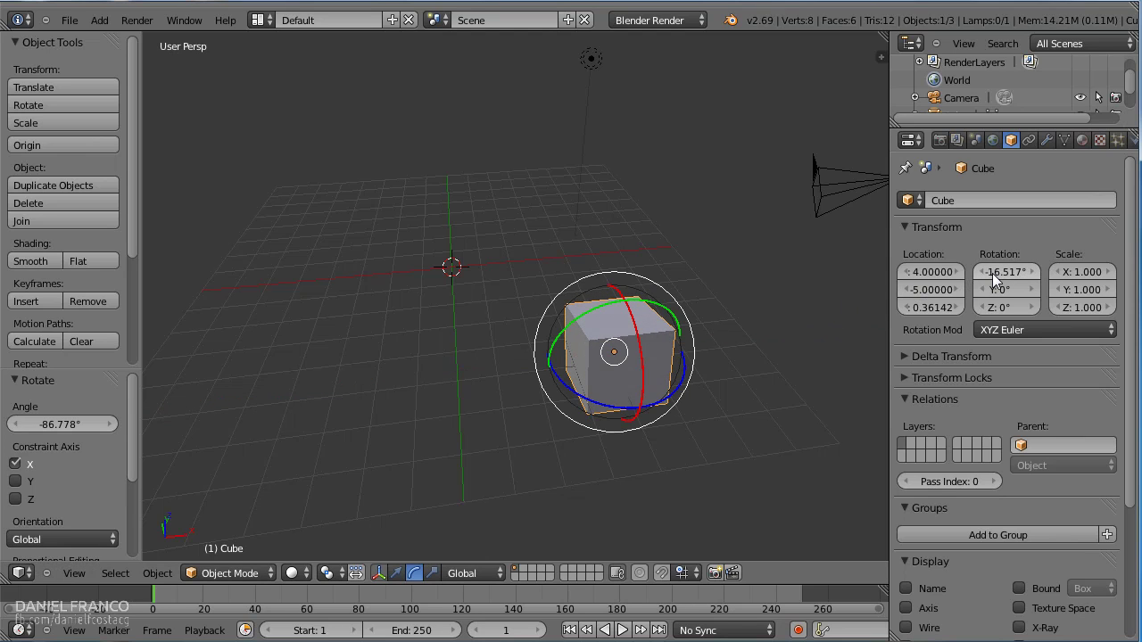
pyautogui.click(992, 274)
pyautogui.click(993, 273)
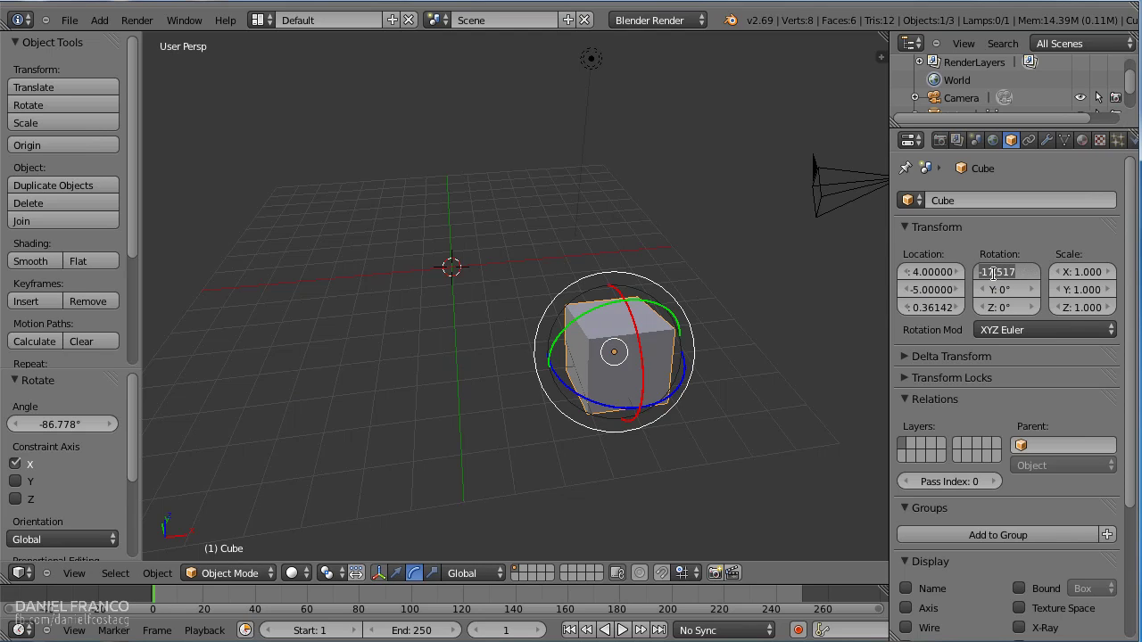
pyautogui.write('X: 45')
pyautogui.press('Return')
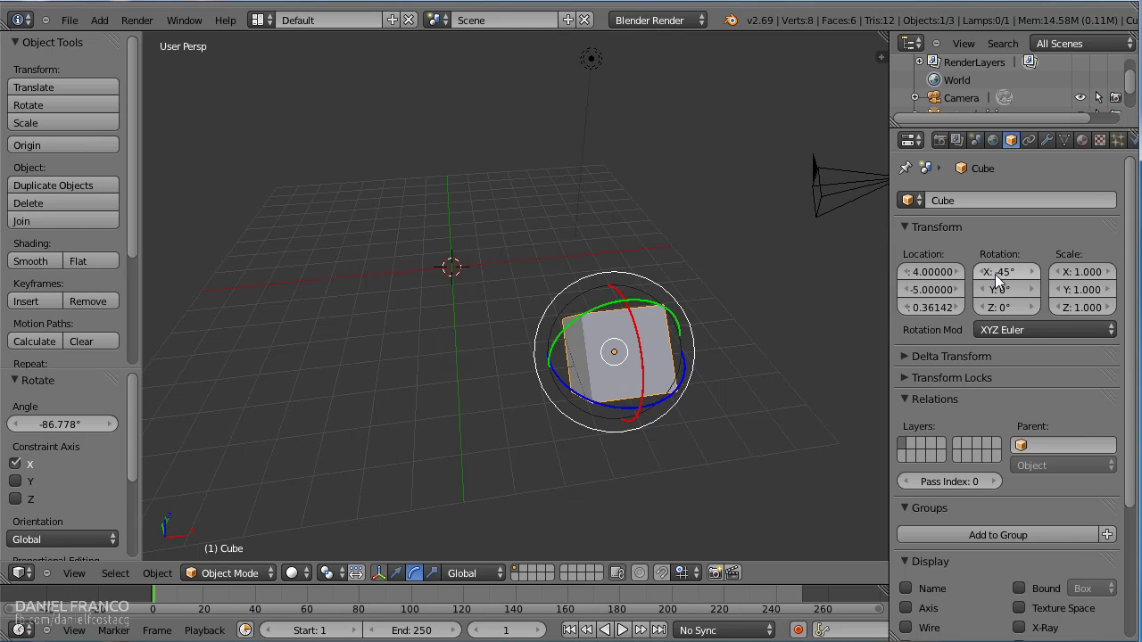
# Reset the X rotation to 0° and delete the cube.
pyautogui.click(998, 280)
pyautogui.write('0')
pyautogui.press('Return')
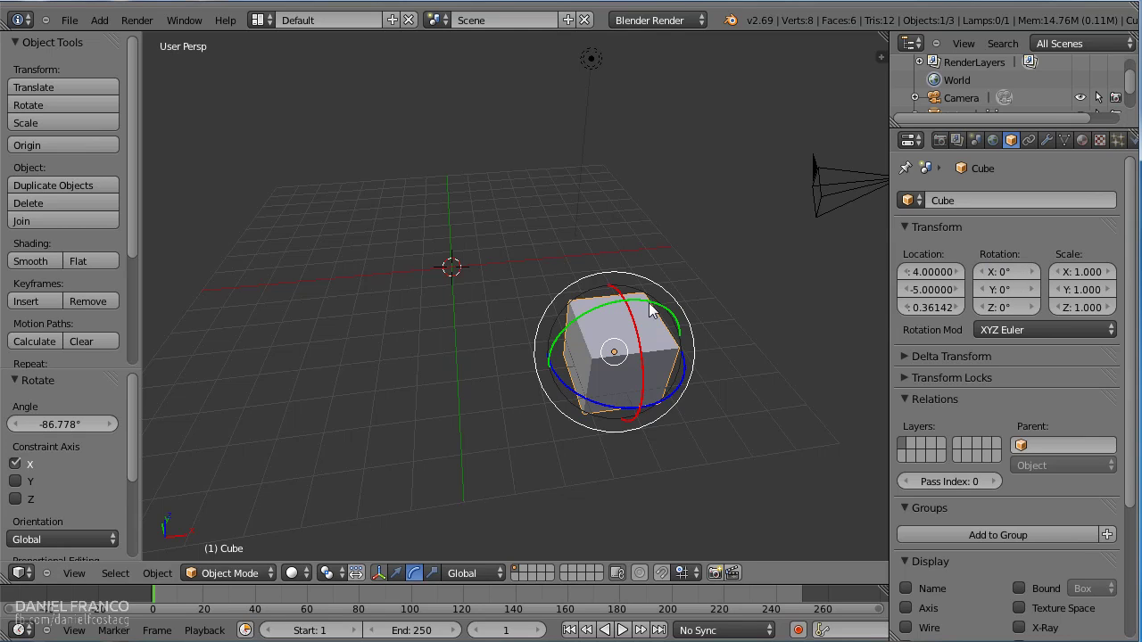
pyautogui.press('x')
pyautogui.click(635, 356)
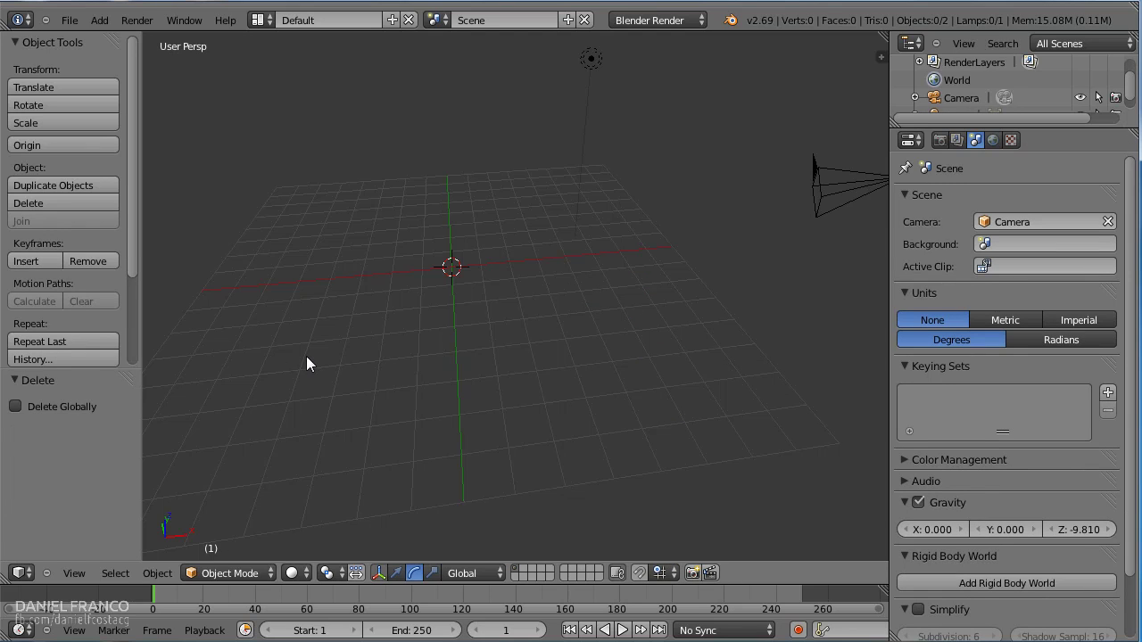
# Add a new Mesh > Cube at the origin and switch the gizmo to move arrows.
pyautogui.hotkey('shift', 'a')
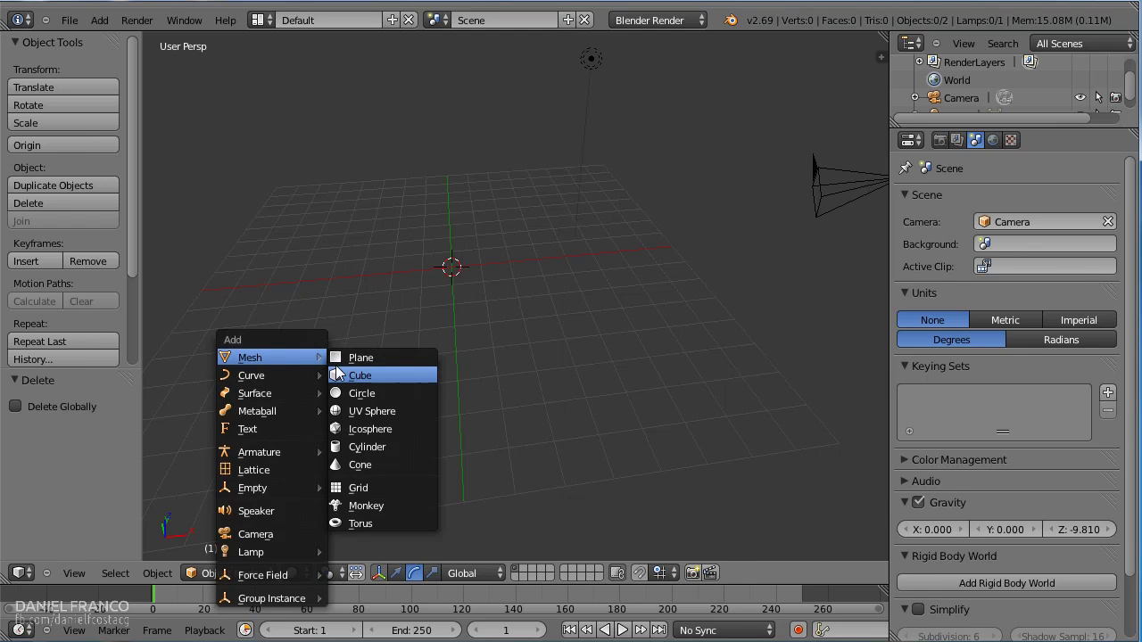
pyautogui.click(347, 369)
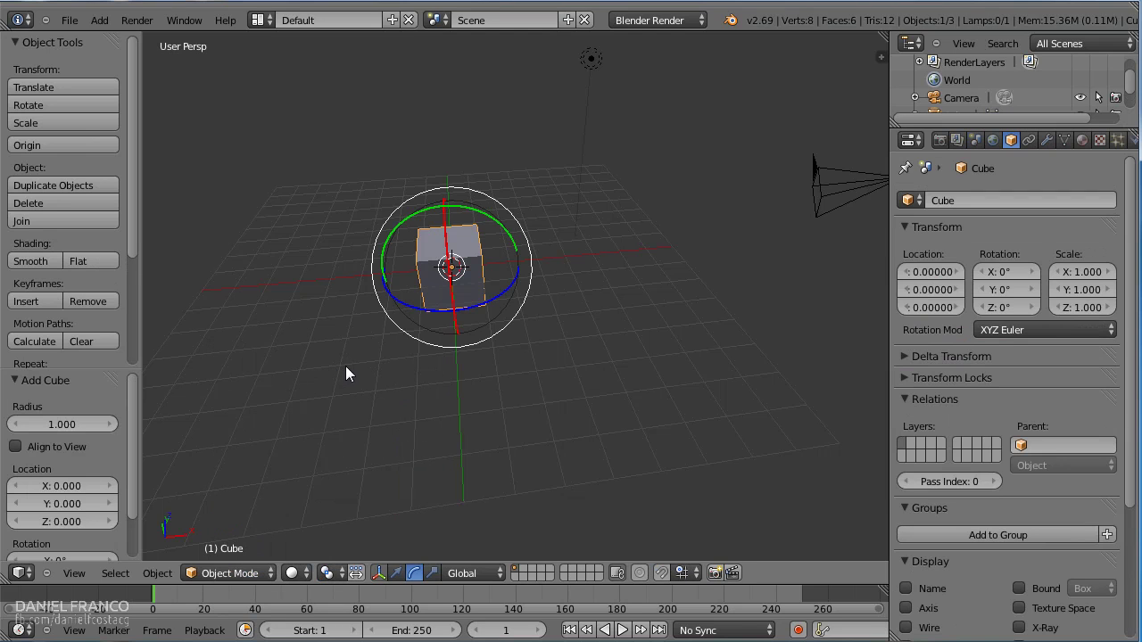
pyautogui.click(397, 573)
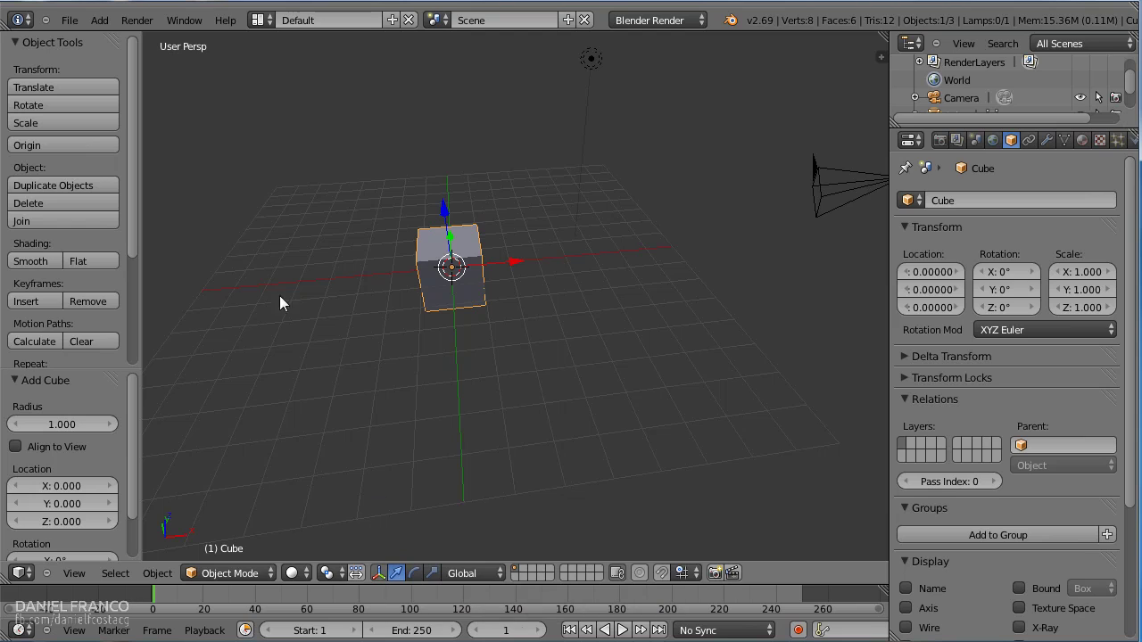
pyautogui.hotkey('shift', 'a')
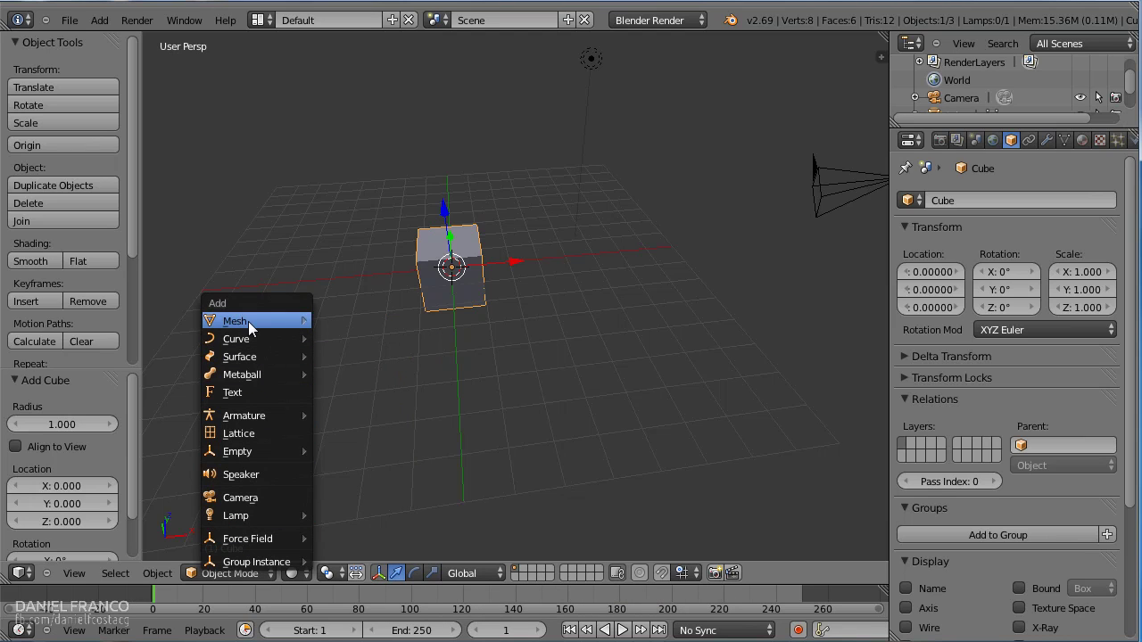
pyautogui.moveTo(254, 321)
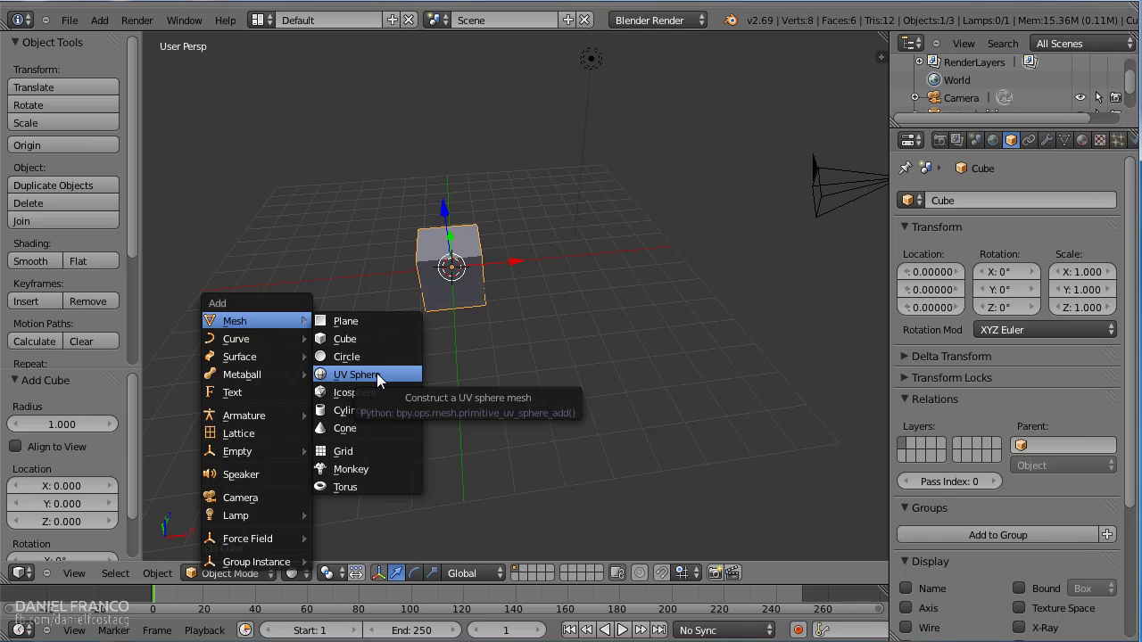
# Add a test cube at a 3D cursor placed right of the cube, then delete it.
pyautogui.press('Escape')
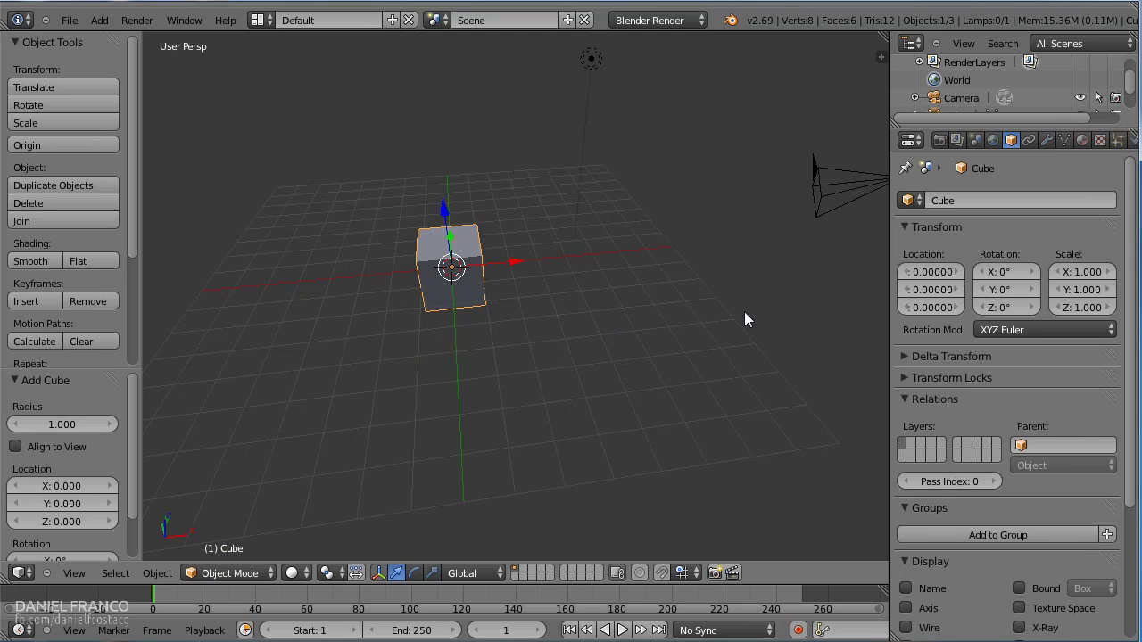
pyautogui.click(629, 206)
pyautogui.hotkey('shift', 'a')
pyautogui.click(671, 257)
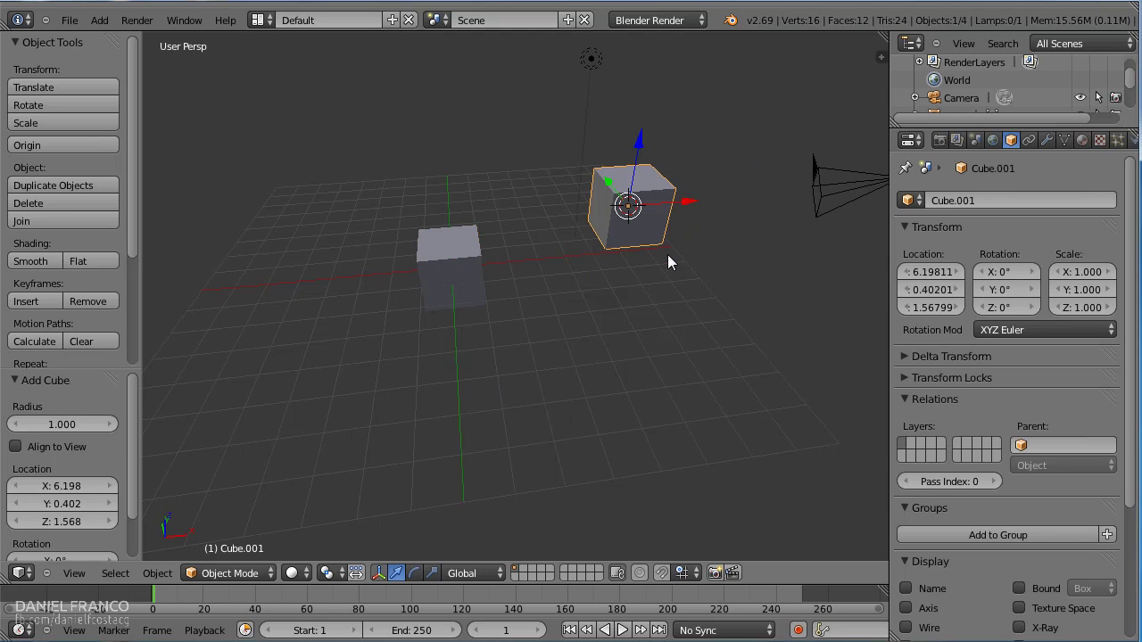
pyautogui.press('x')
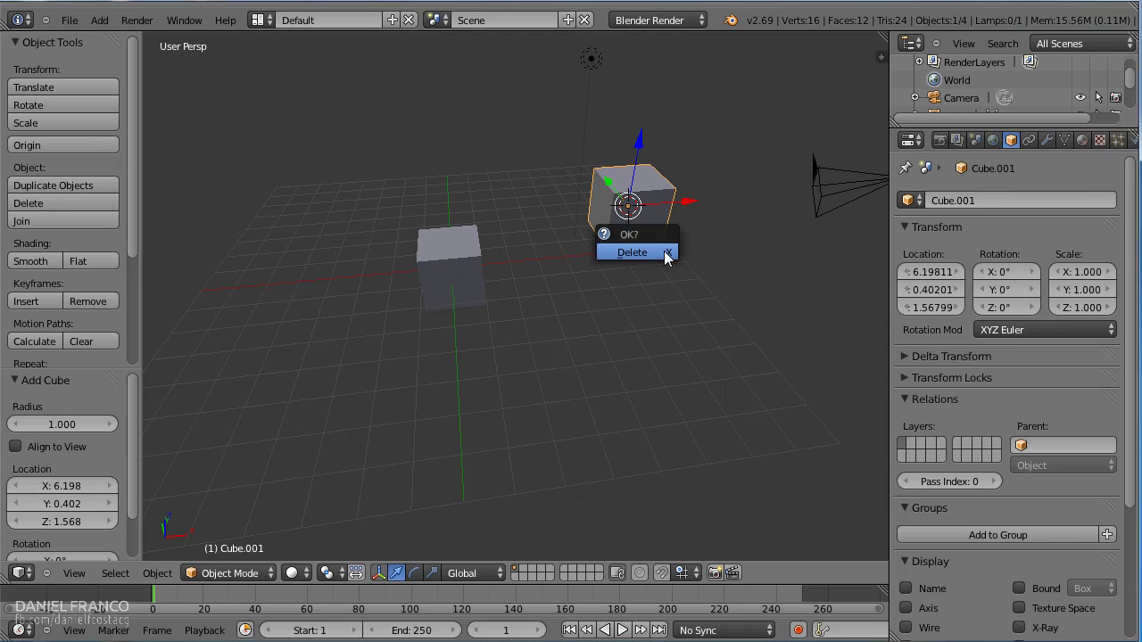
pyautogui.click(663, 250)
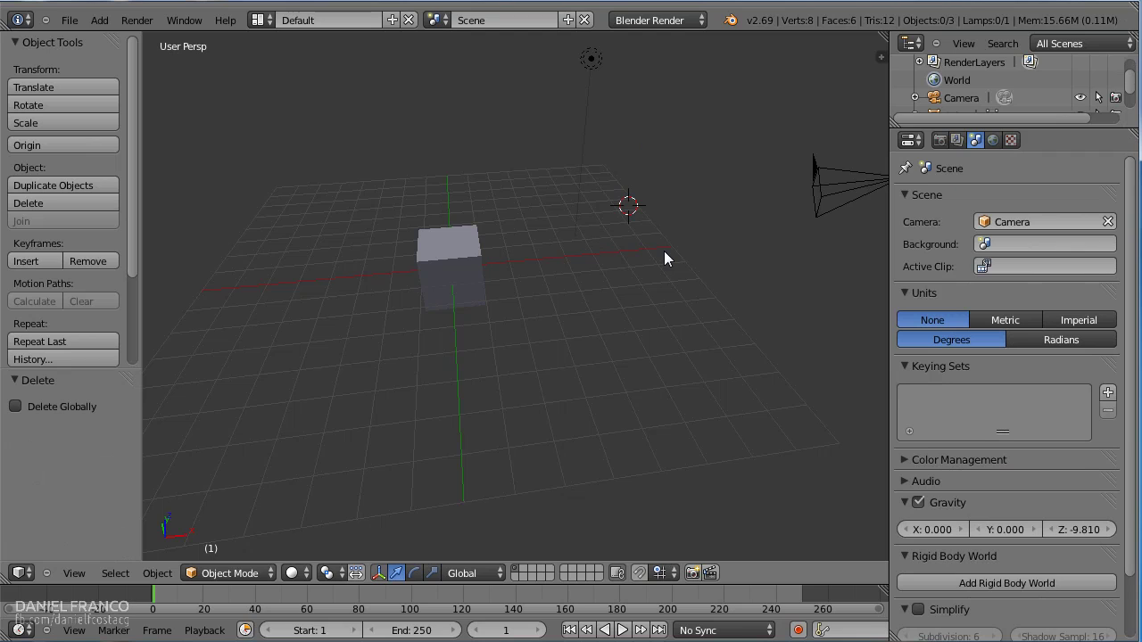
# Reset the 3D cursor with Shift+C and delete the lamp, leaving the cube and camera.
pyautogui.hotkey('shift', 'c')
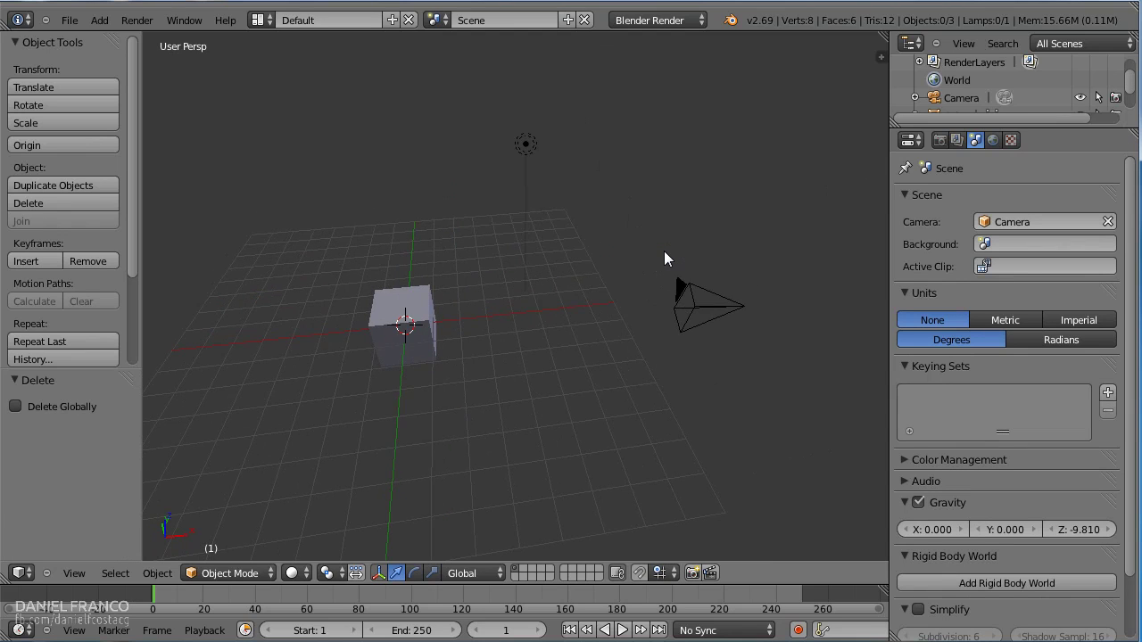
pyautogui.moveTo(544, 323); pyautogui.dragTo(709, 323, button='middle')
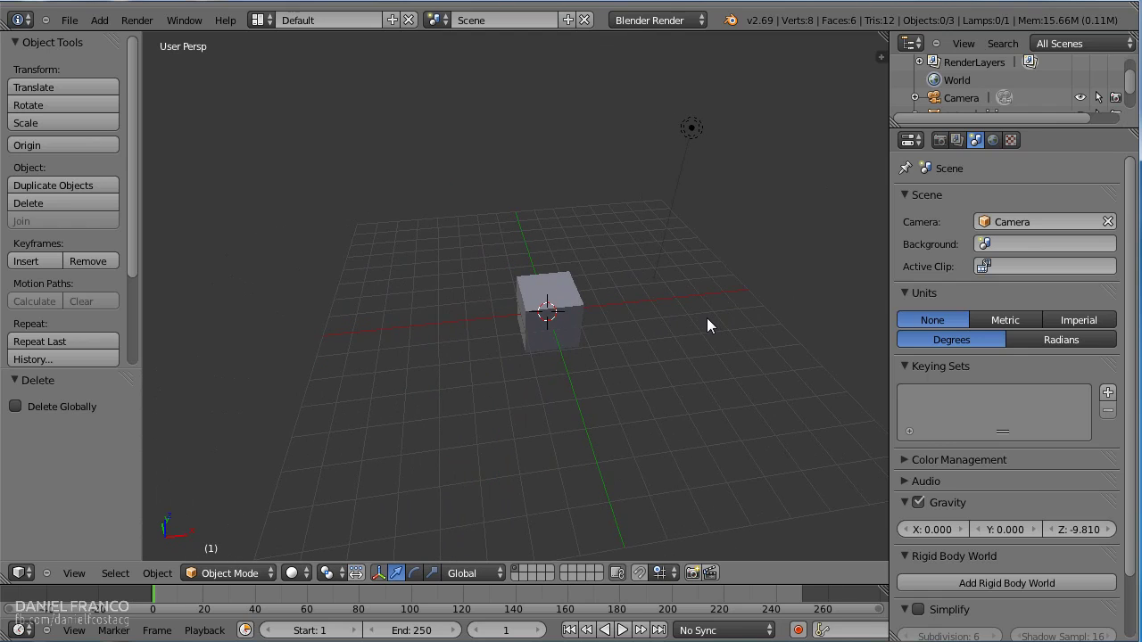
pyautogui.rightClick(701, 135)
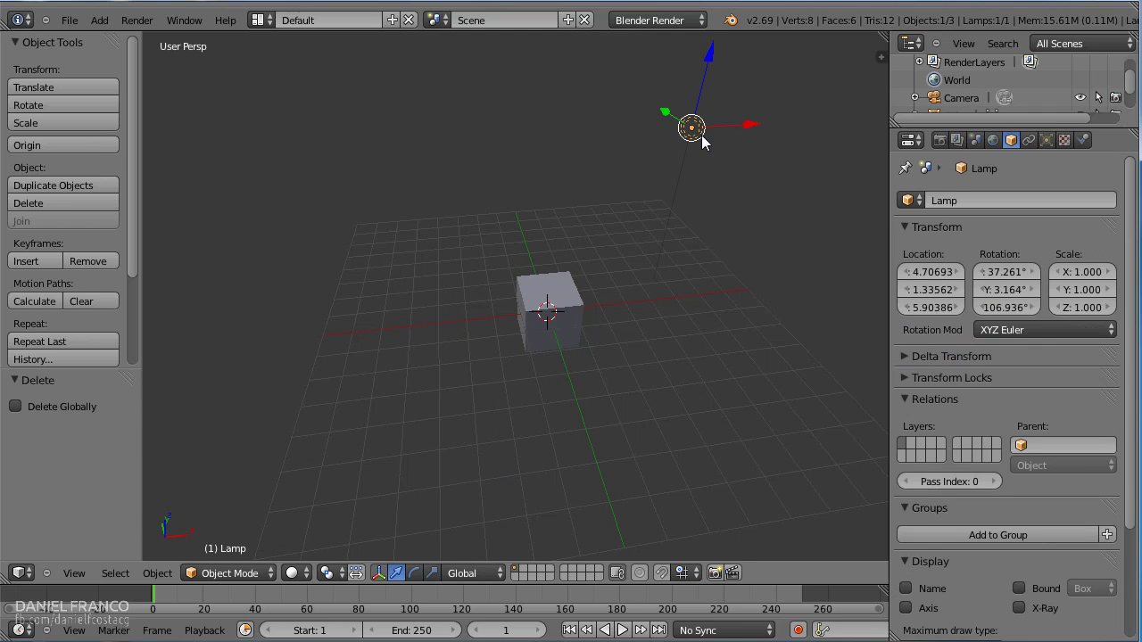
pyautogui.press('x')
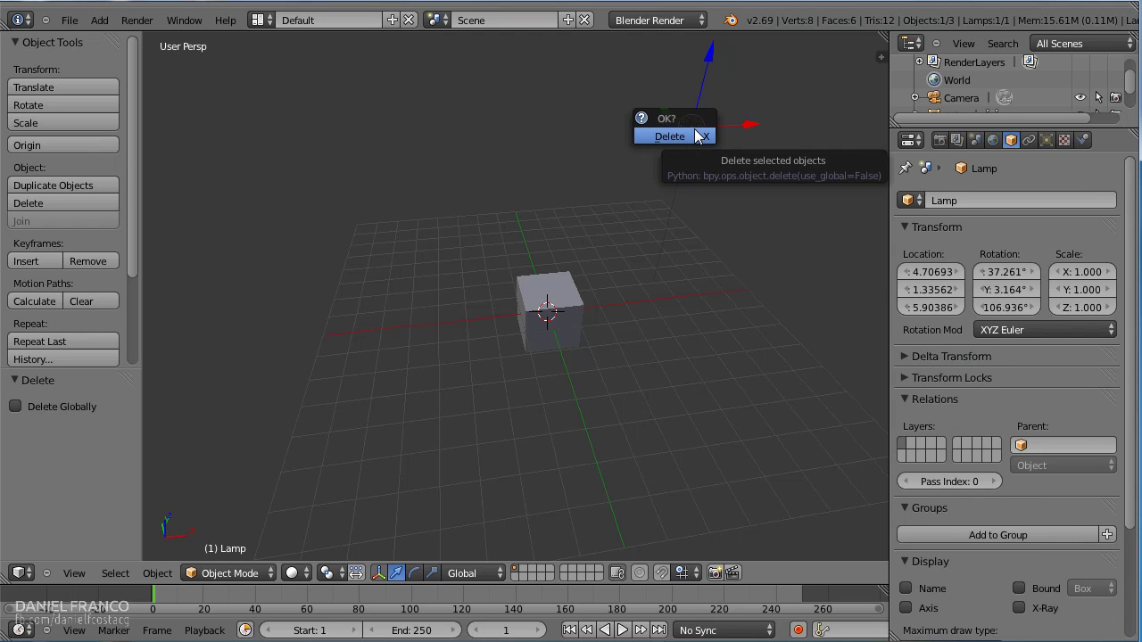
pyautogui.click(695, 136)
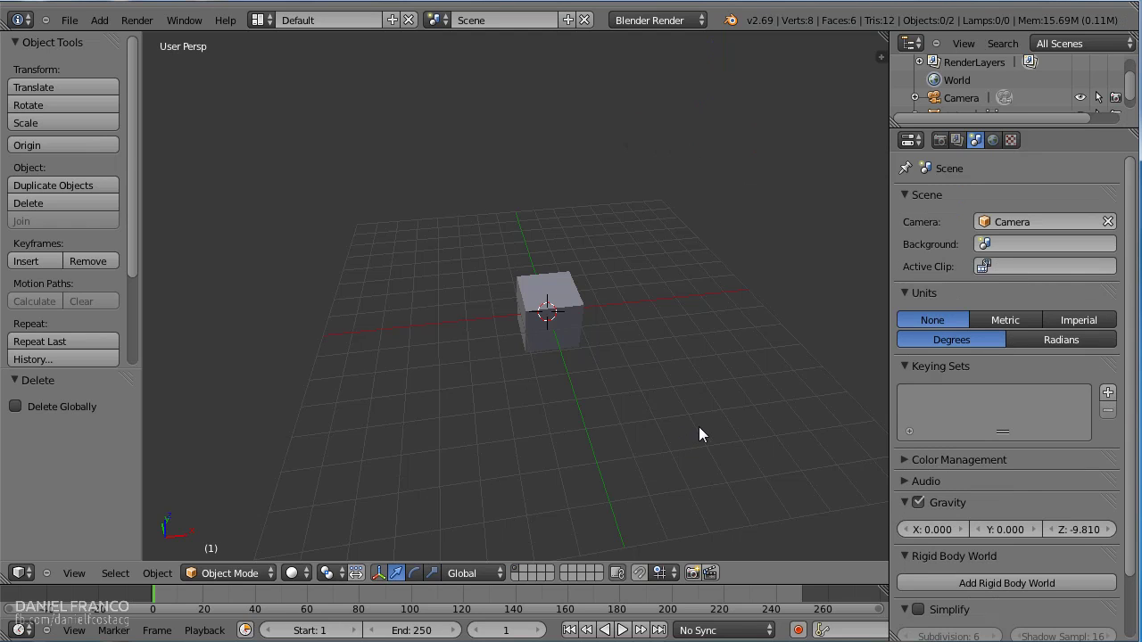
pyautogui.moveTo(699, 426)
pyautogui.mouseDown(button='middle')
pyautogui.moveTo(633, 401)
pyautogui.moveTo(631, 350)
pyautogui.mouseUp(button='middle')
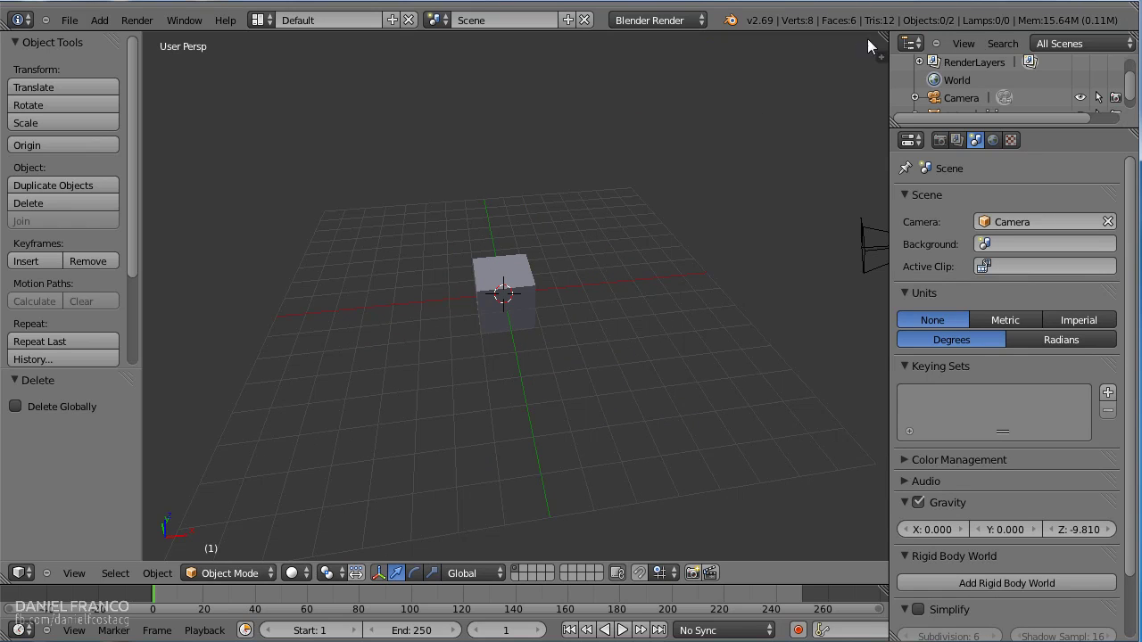
# Split the 3D view into two side-by-side viewports, hide the tool shelf, and show front orthographic on the right.
pyautogui.moveTo(881, 57)
pyautogui.mouseDown()
pyautogui.moveTo(553, 117)
pyautogui.moveTo(492, 142)
pyautogui.mouseUp()
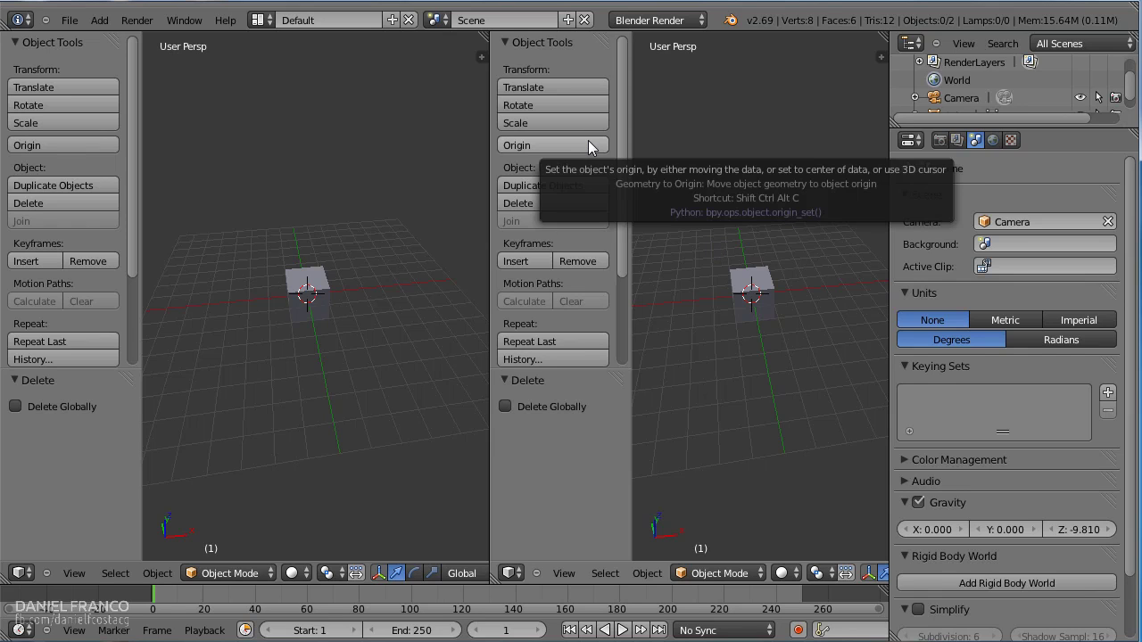
pyautogui.press('t')
pyautogui.press('t')
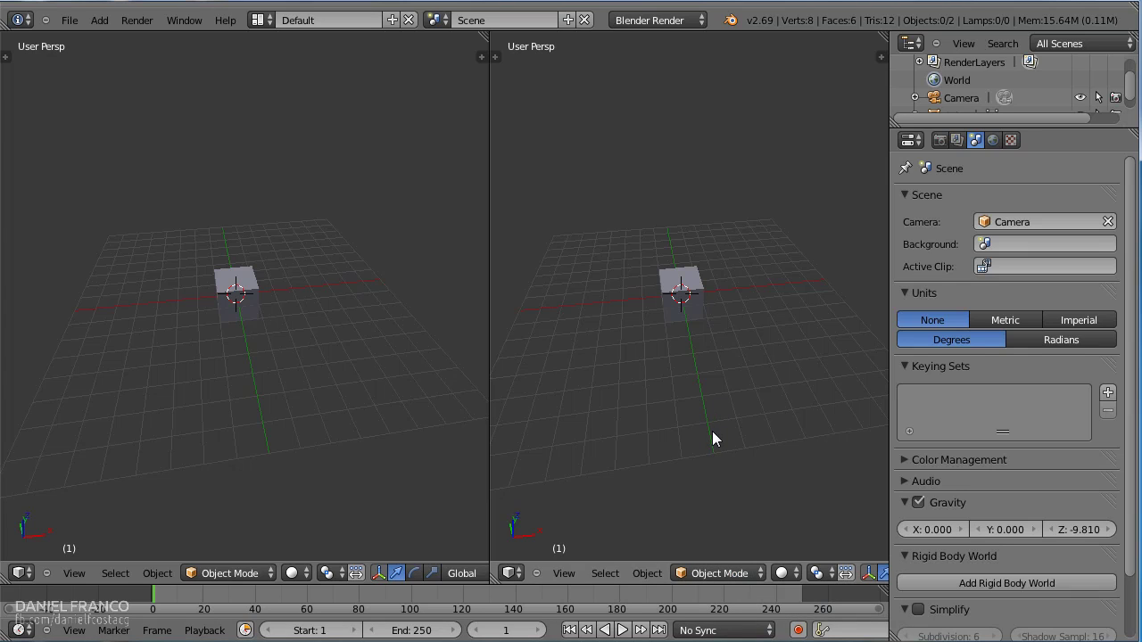
pyautogui.press('KP_1')
# Delete the cube and add a Suzanne monkey mesh at the origin in its place.
pyautogui.press('KP_5')
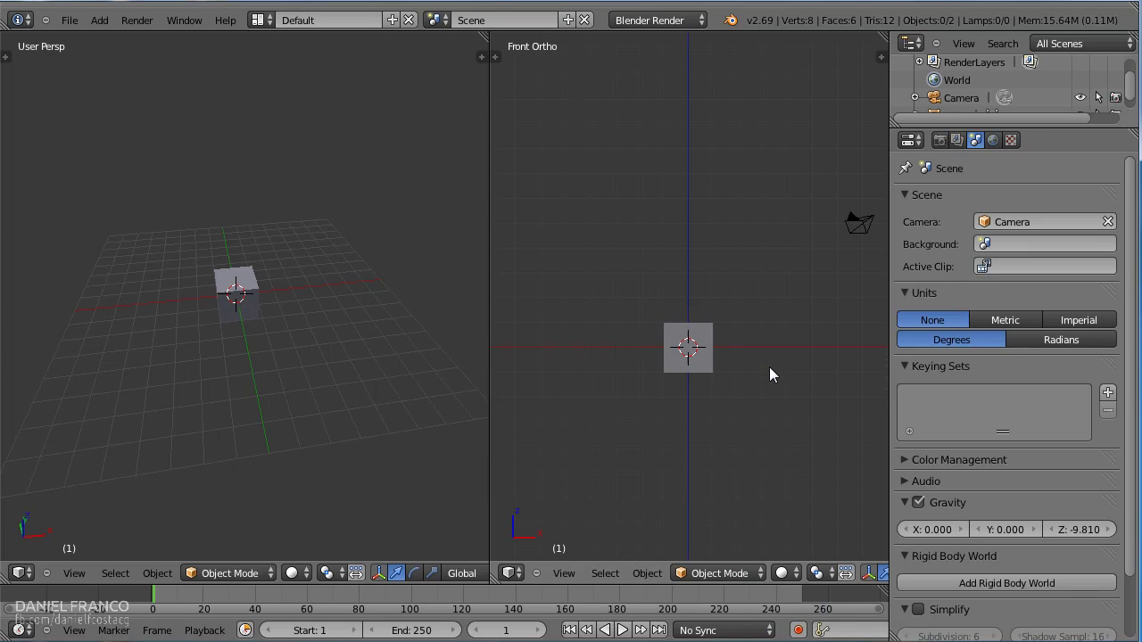
pyautogui.rightClick(682, 349)
pyautogui.press('x')
pyautogui.click(675, 354)
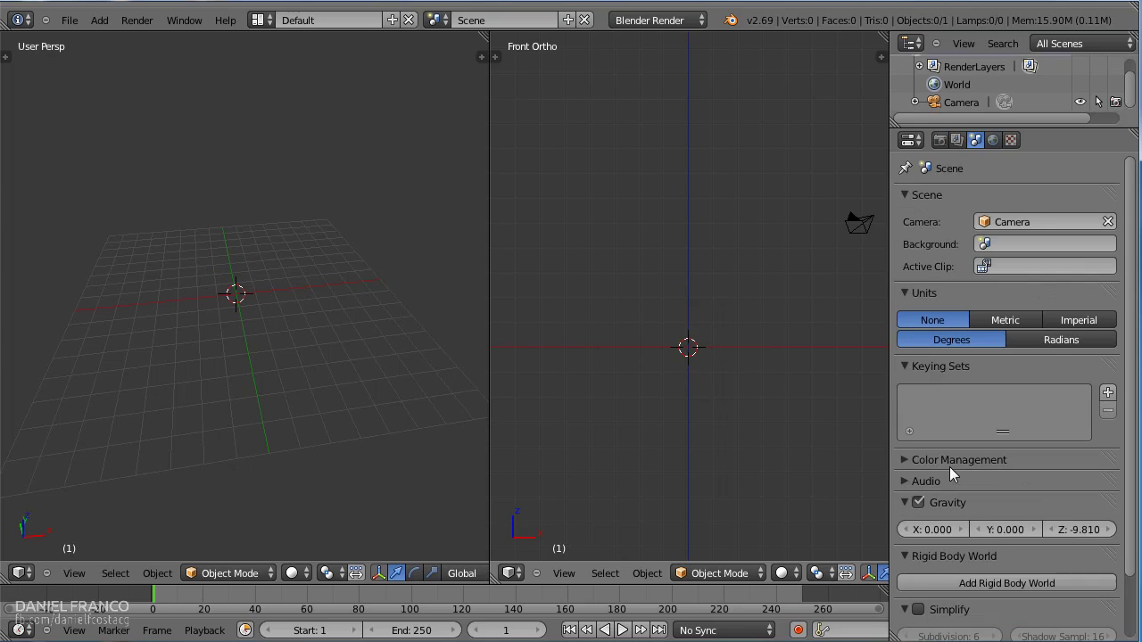
pyautogui.hotkey('shift', 'a')
pyautogui.moveTo(625, 382)
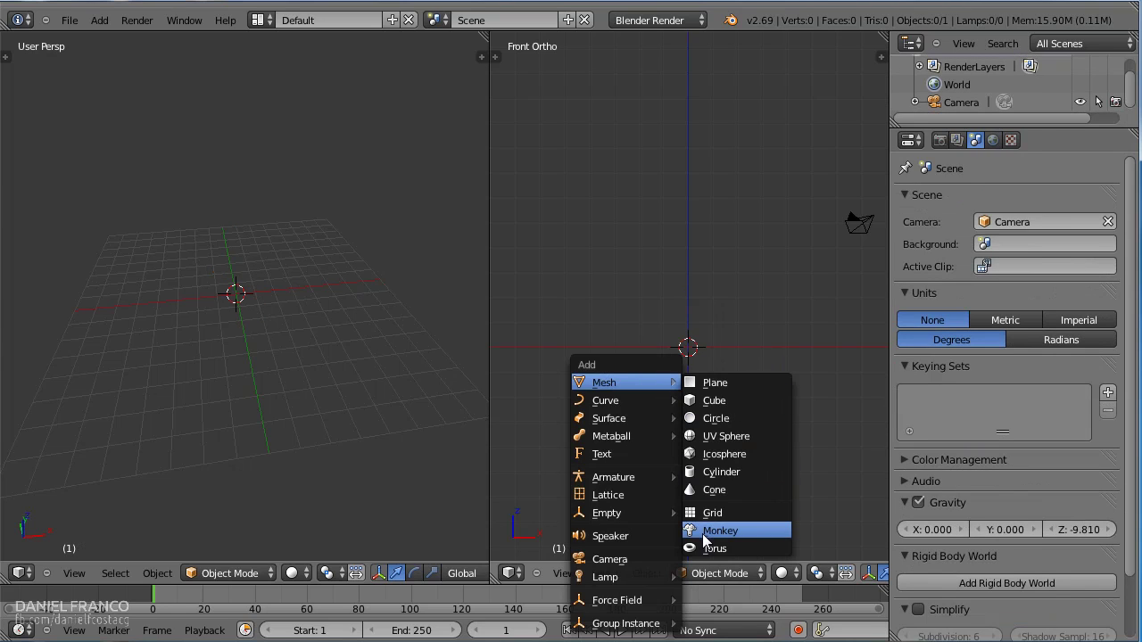
pyautogui.click(705, 530)
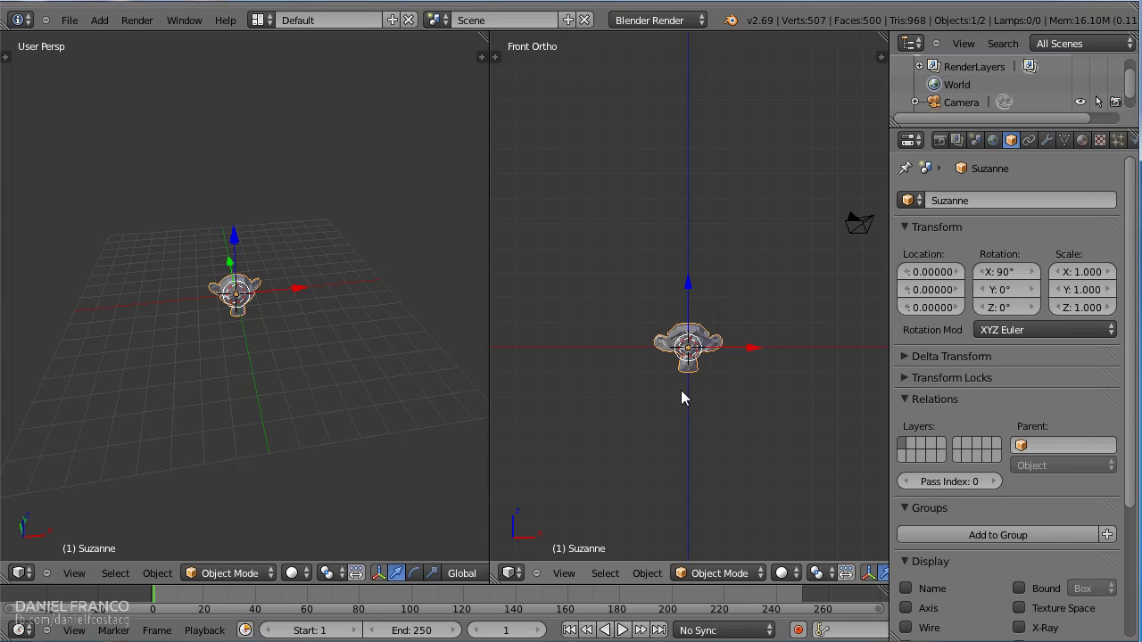
pyautogui.press('KP_3')
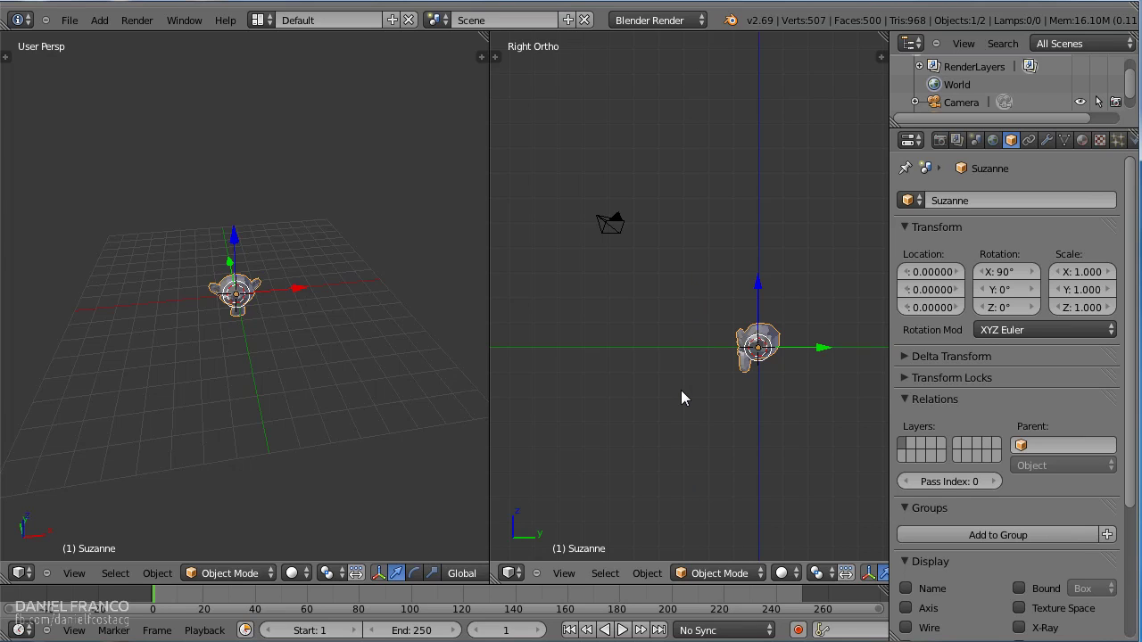
pyautogui.press('KP_7')
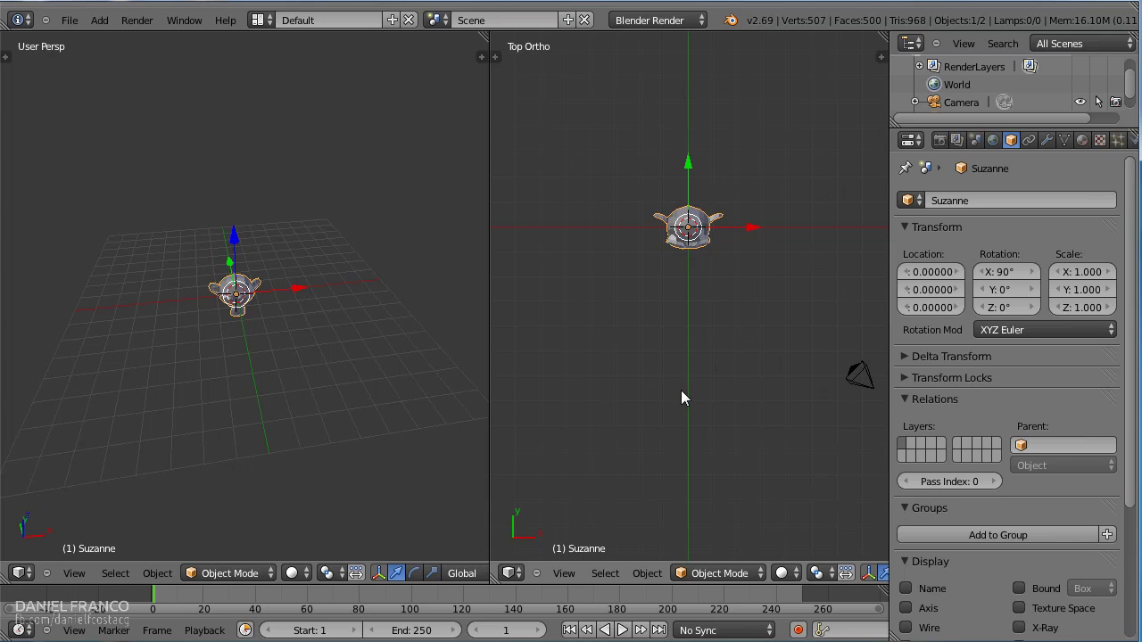
pyautogui.press('KP_1')
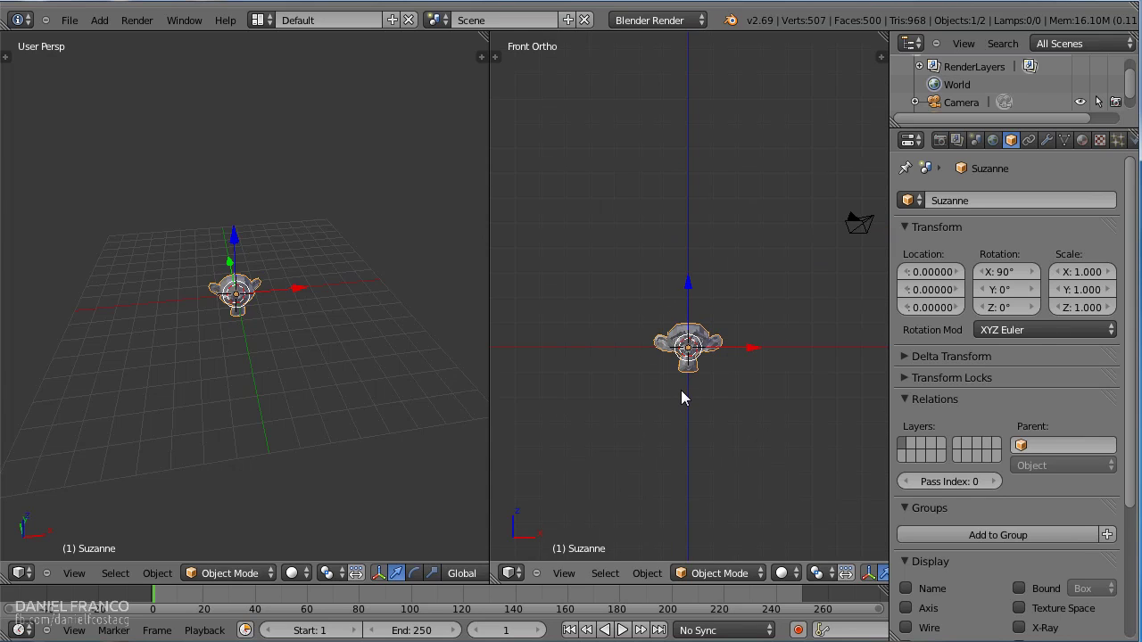
pyautogui.press('ctrl+KP_1')
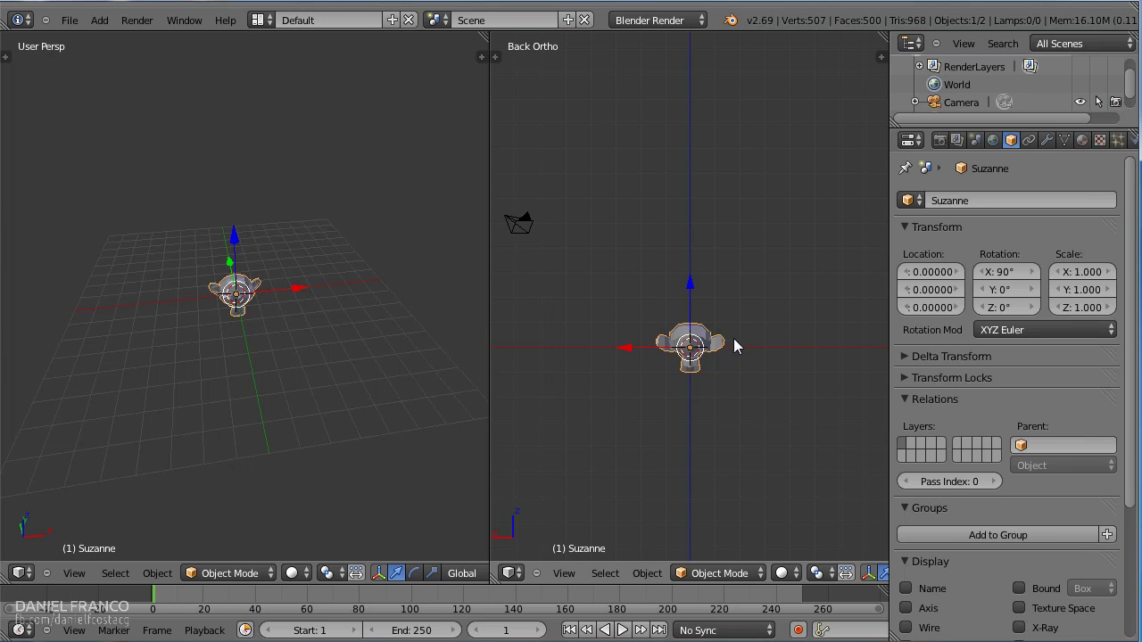
pyautogui.press('ctrl+KP_3')
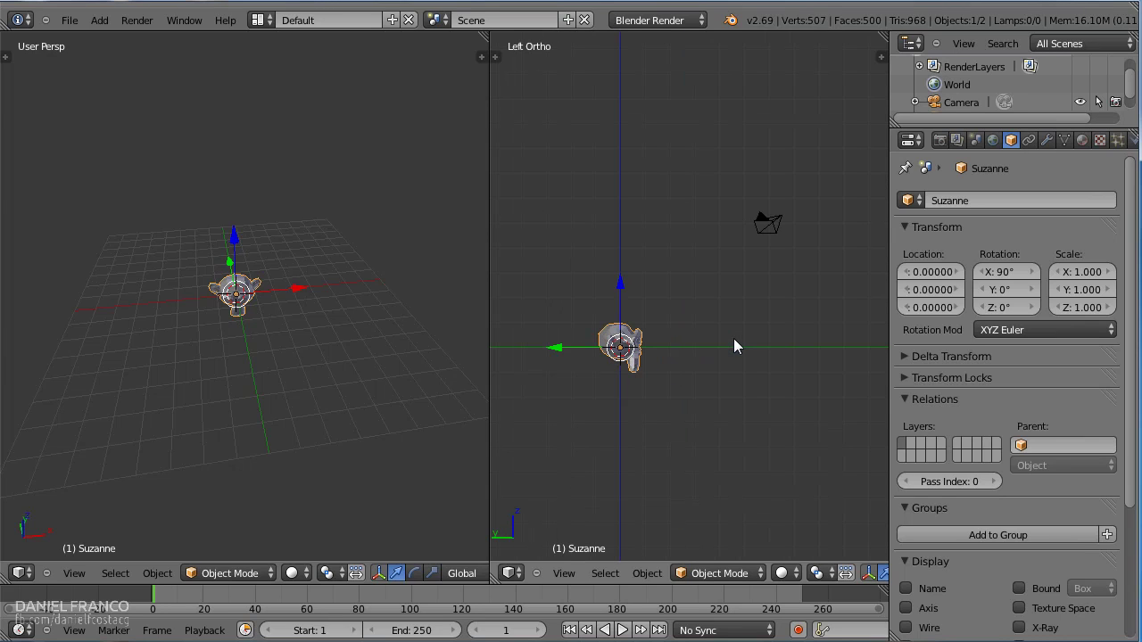
pyautogui.press('ctrl+KP_7')
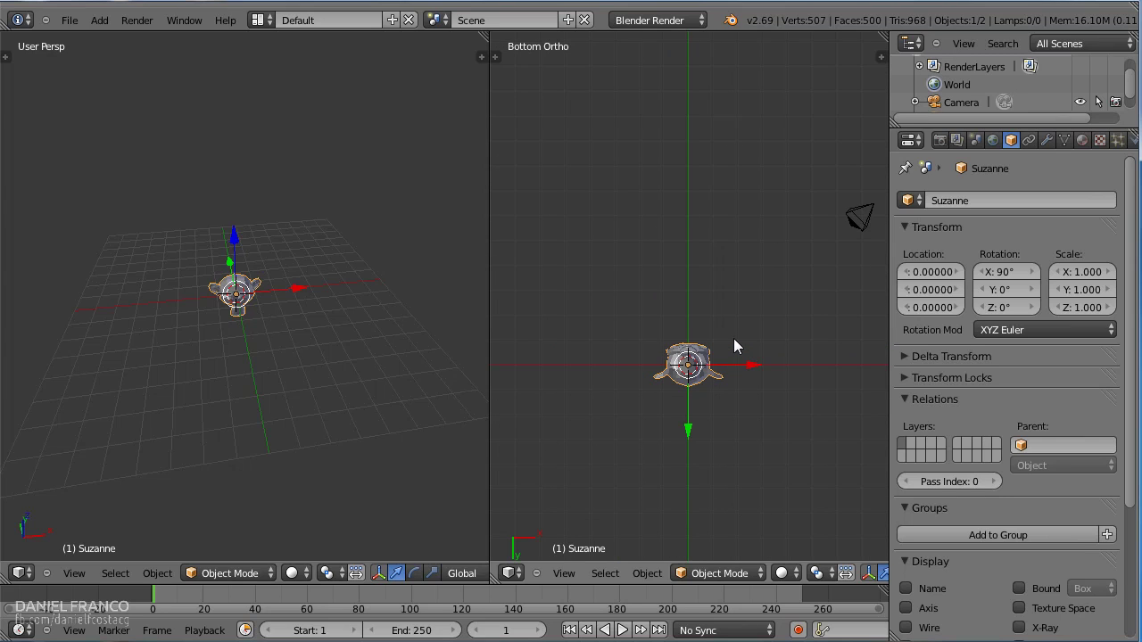
pyautogui.press('KP_1')
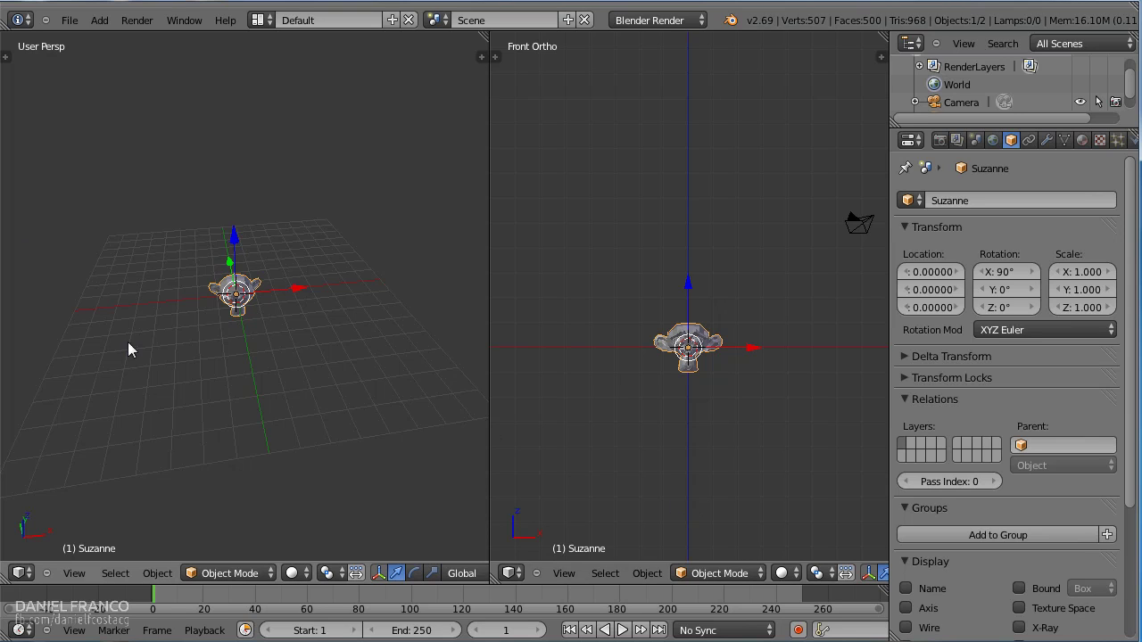
# Move Suzanne along the X axis off the origin with G X.
pyautogui.scroll(2, 308, 311)
pyautogui.scroll(2, 209, 306)
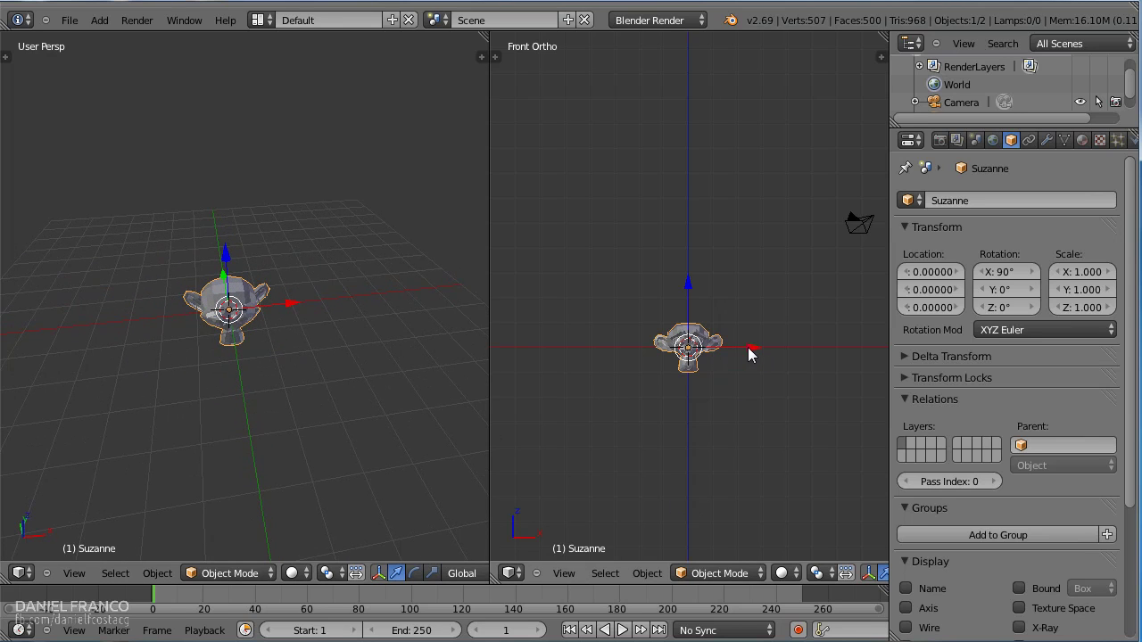
pyautogui.press('g')
pyautogui.press('x')
pyautogui.click(809, 350)
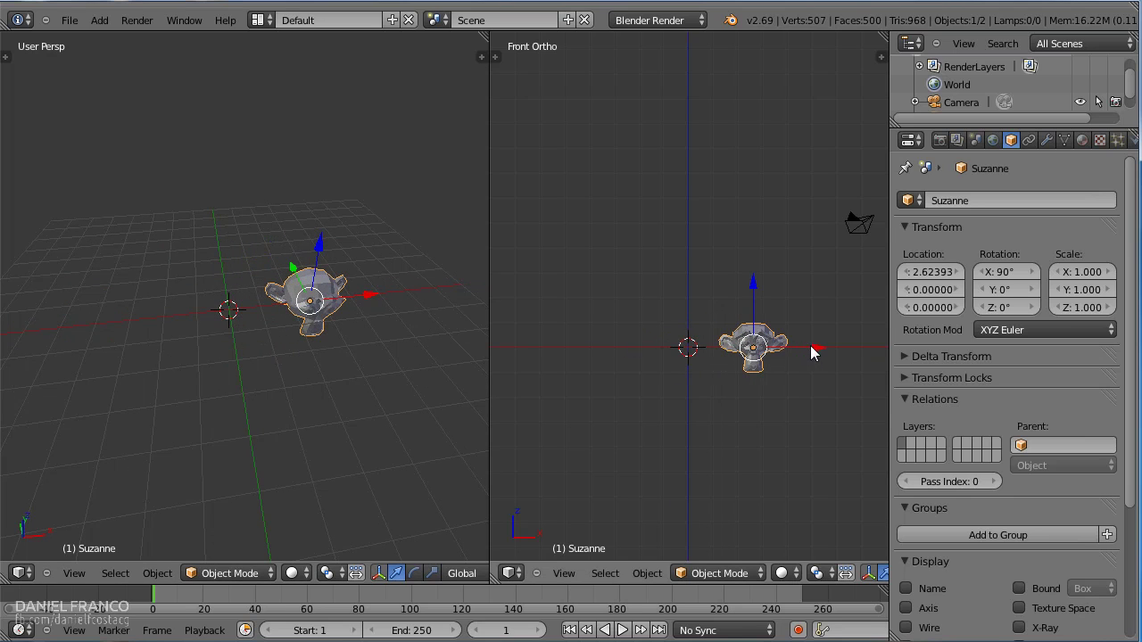
pyautogui.press('g')
pyautogui.press('x')
pyautogui.click(676, 353)
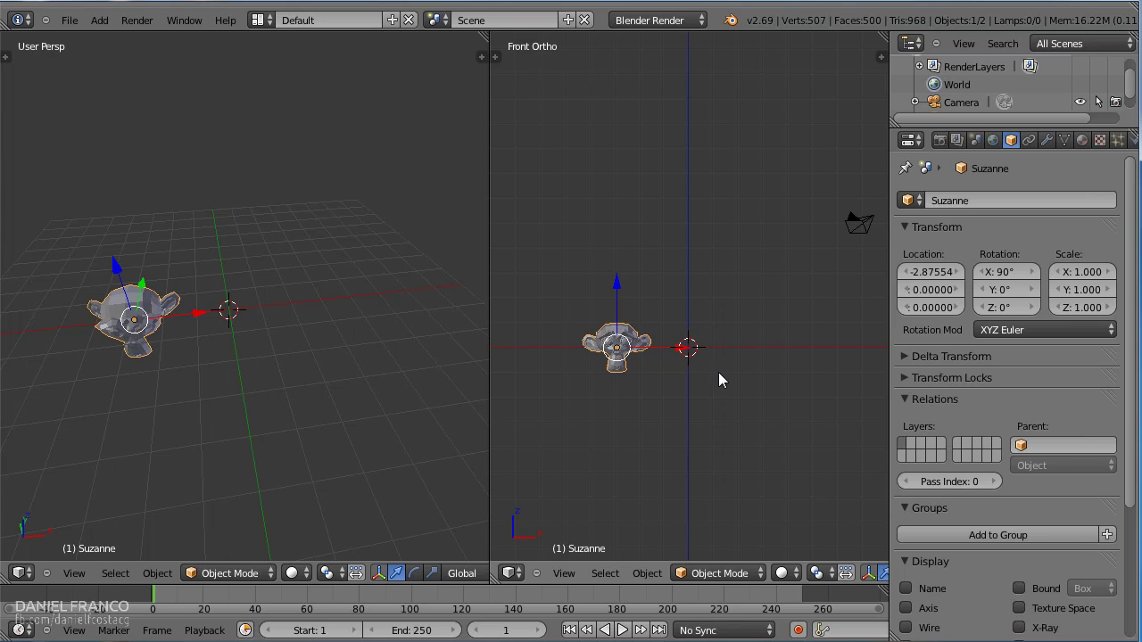
# Drag Suzanne up in Z, along X and along Y to X 0.97049, Y 0.82672, Z 2.30043.
pyautogui.moveTo(625, 293); pyautogui.dragTo(619, 236)
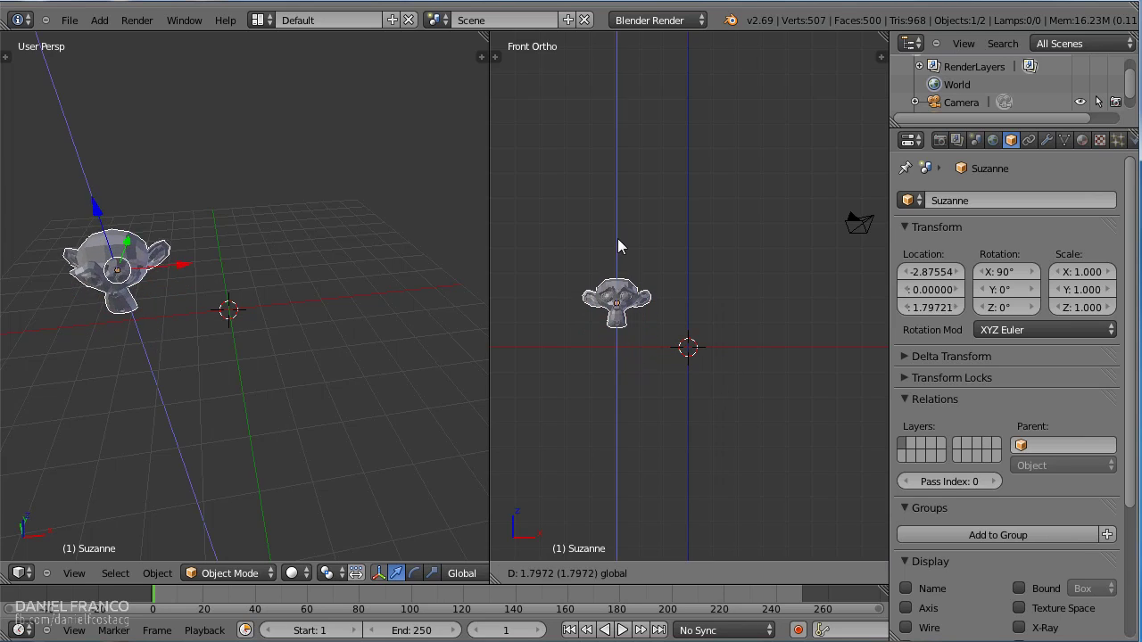
pyautogui.moveTo(669, 281); pyautogui.dragTo(781, 282)
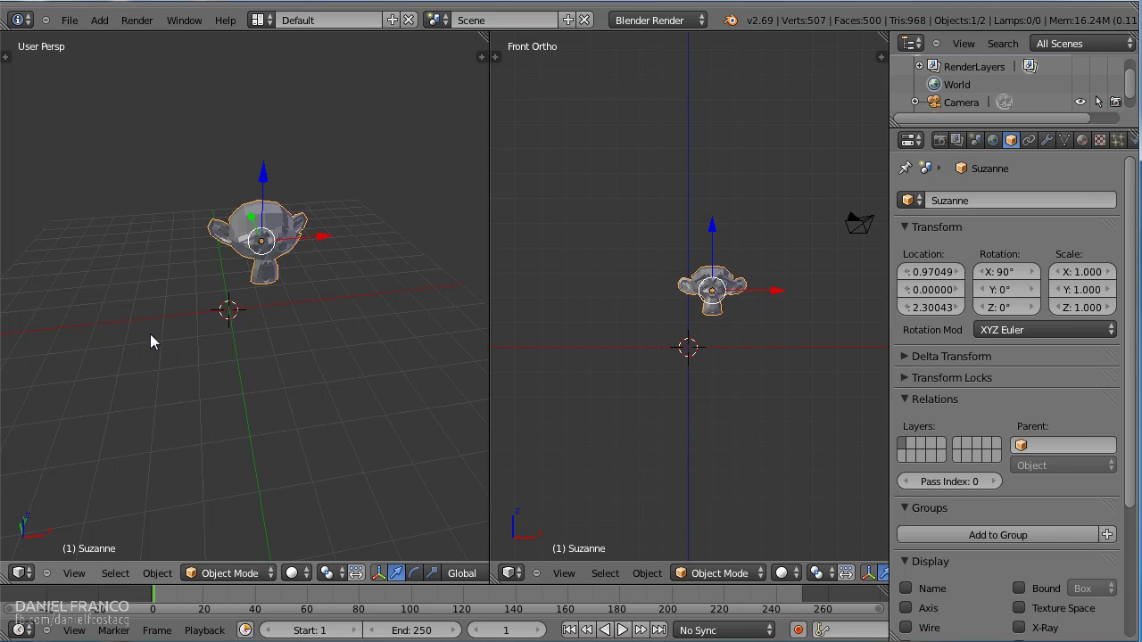
pyautogui.press('KP_3')
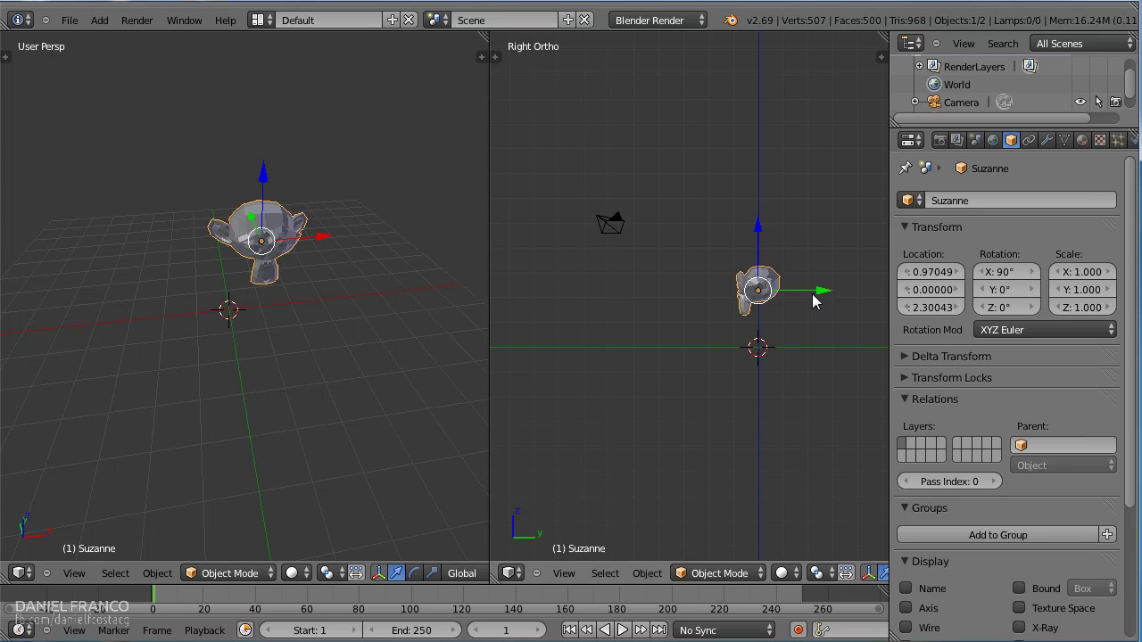
pyautogui.moveTo(817, 292); pyautogui.dragTo(837, 294)
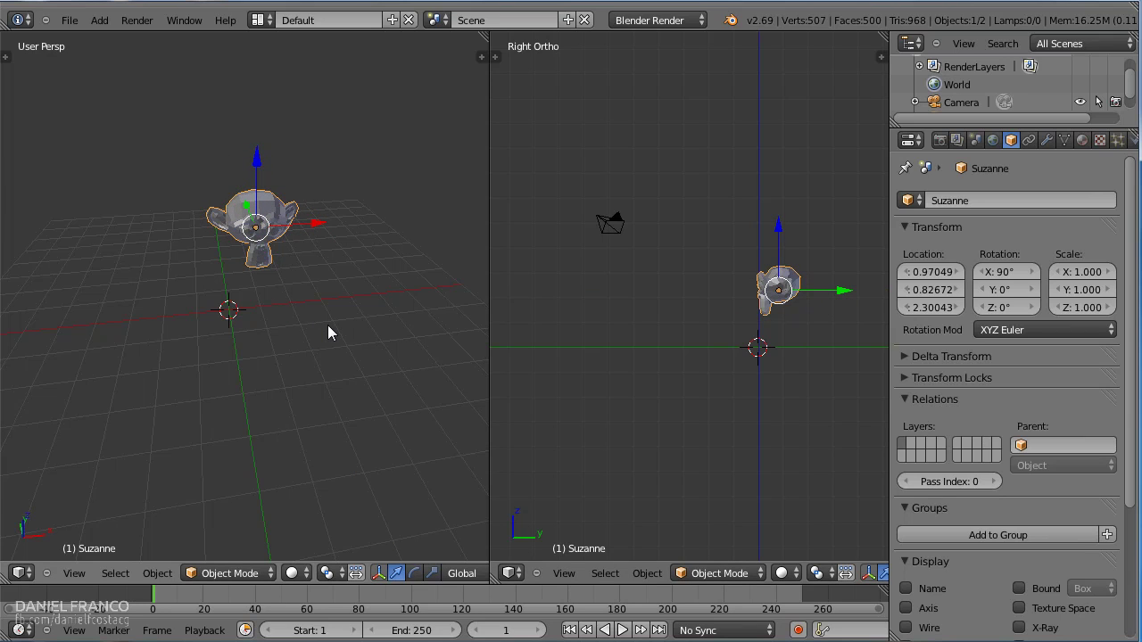
pyautogui.press('KP_1')
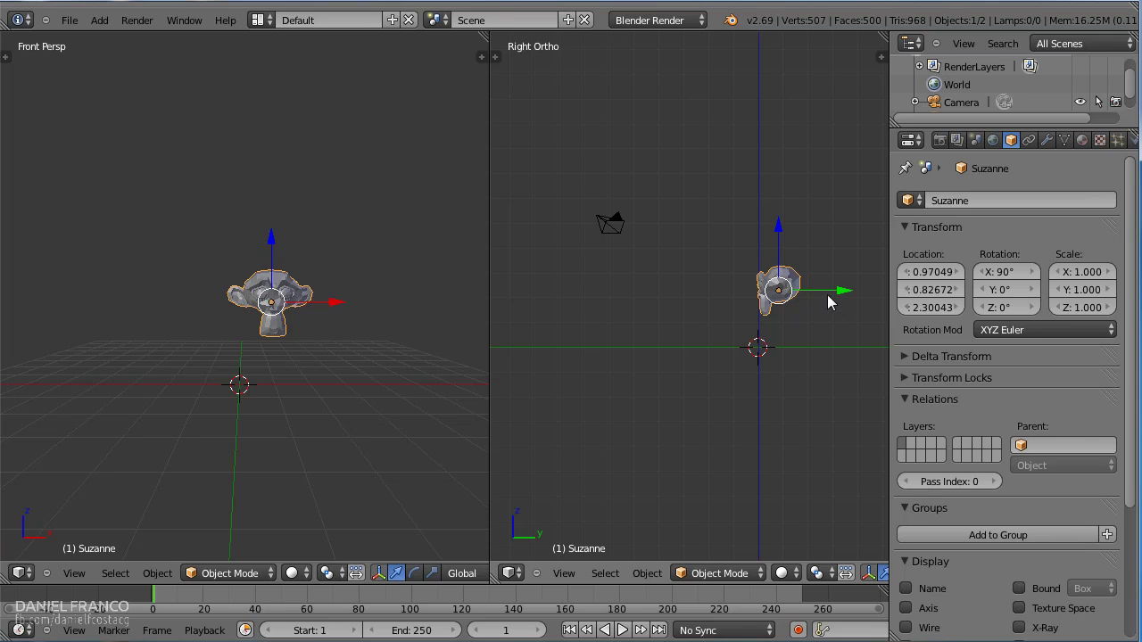
pyautogui.moveTo(302, 311)
pyautogui.mouseDown(button='middle')
pyautogui.moveTo(311, 323)
pyautogui.moveTo(167, 294)
pyautogui.mouseUp(button='middle')
# Zoom and pan the left viewport to recentre Suzanne.
pyautogui.scroll(3, 178, 288)
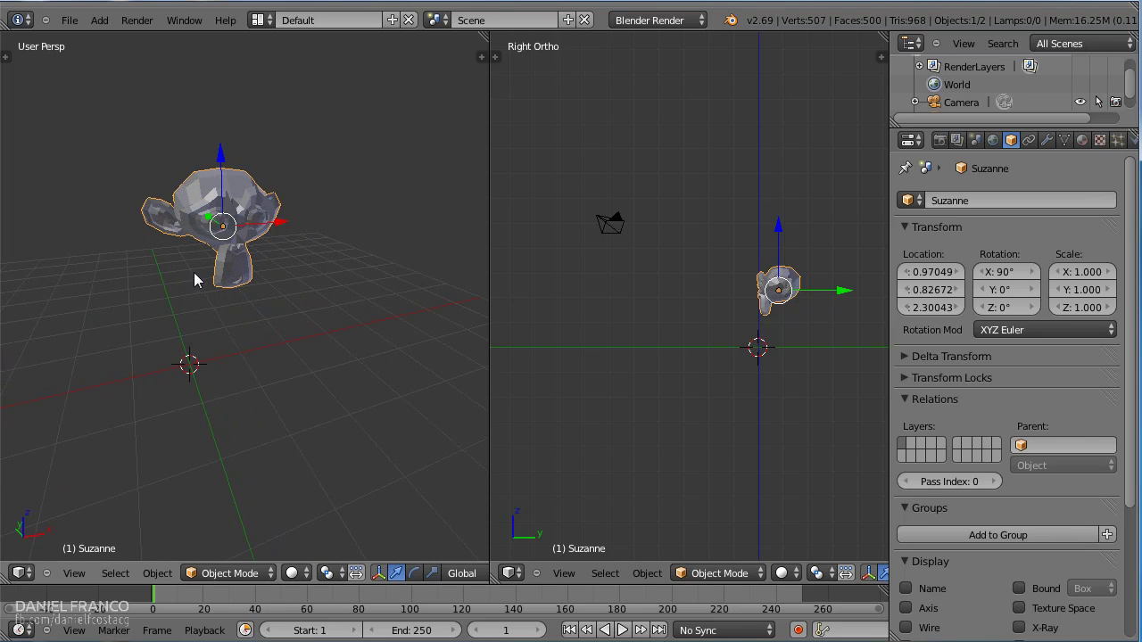
pyautogui.keyDown('shift'); pyautogui.moveTo(247, 301); pyautogui.dragTo(403, 449, button='middle'); pyautogui.keyUp('shift')
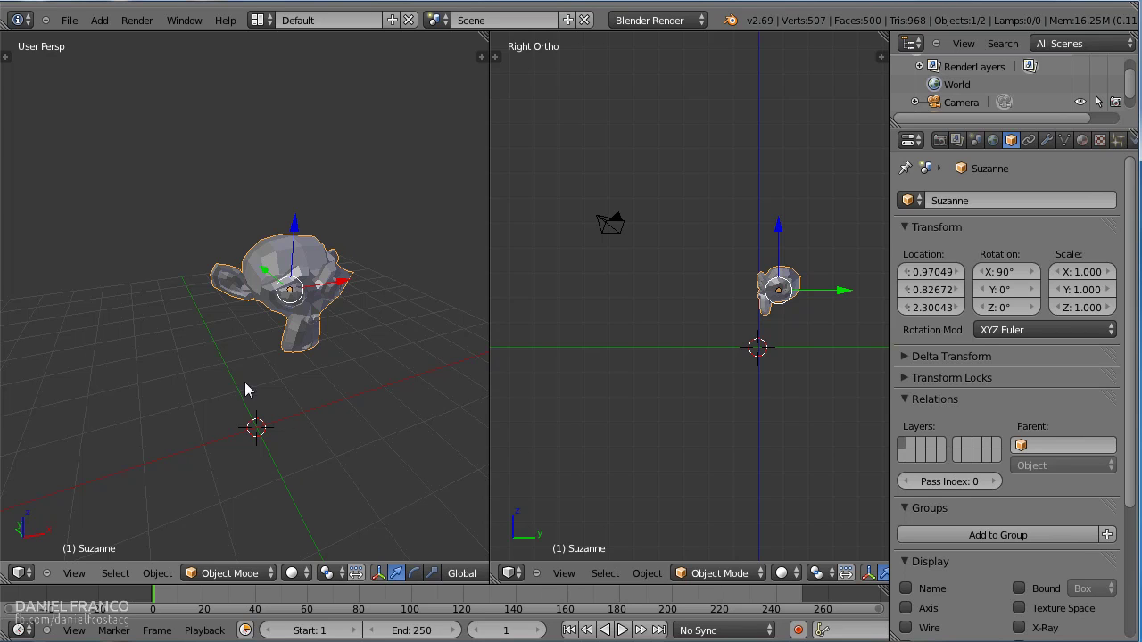
# Add a cube and move it behind Suzanne to X 4.69012, Y 6.88233.
pyautogui.hotkey('shift', 'a')
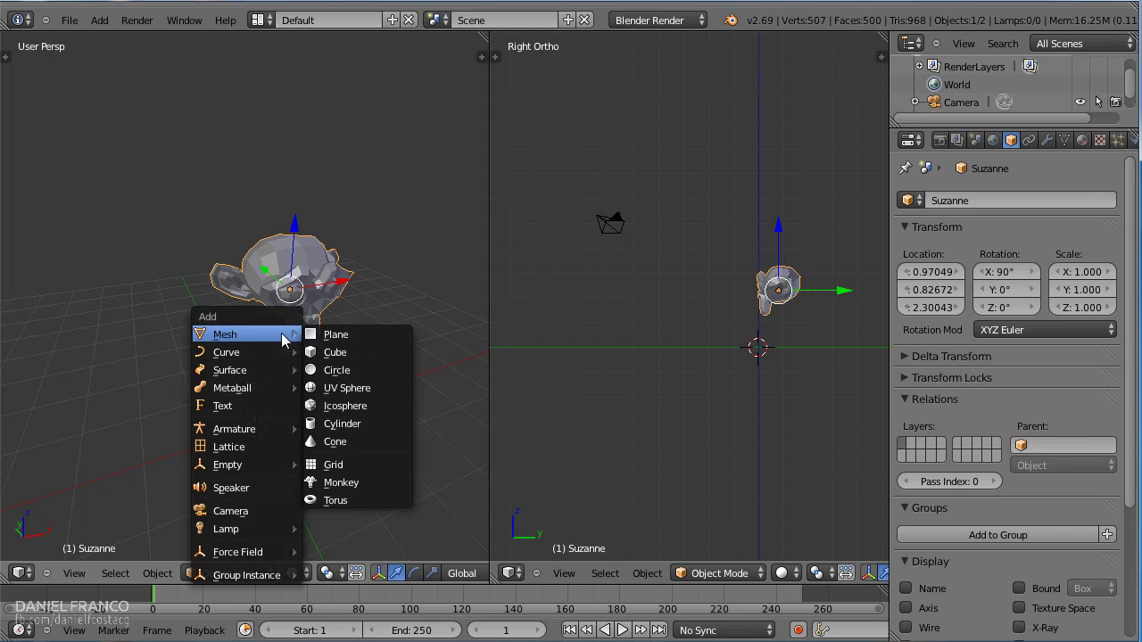
pyautogui.click(323, 355)
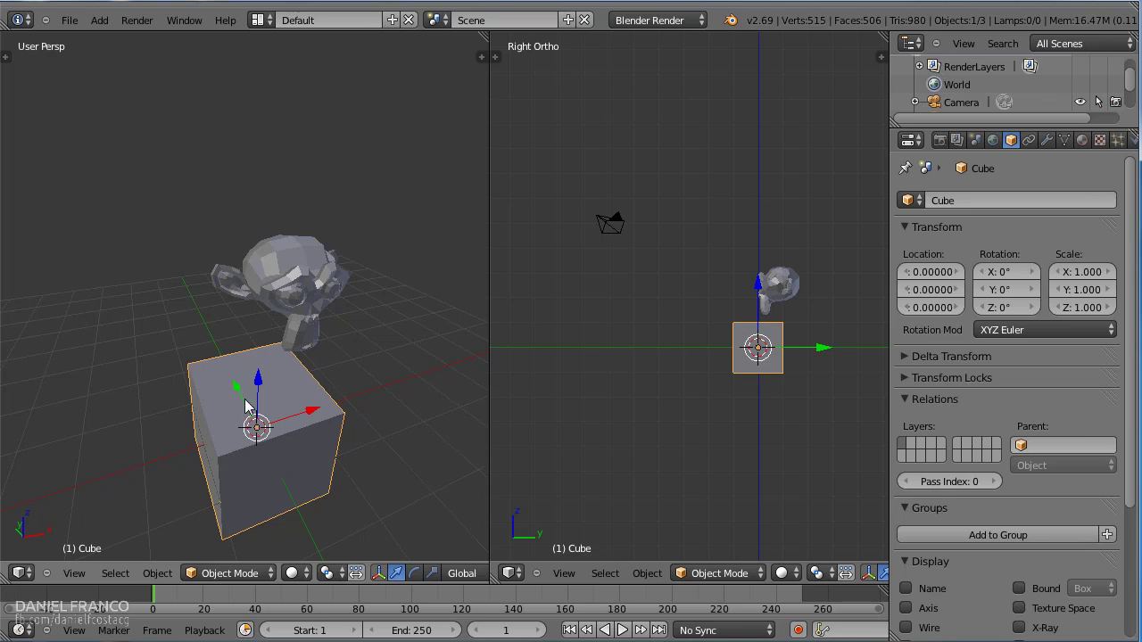
pyautogui.press('g')
pyautogui.press('y')
pyautogui.click(156, 271)
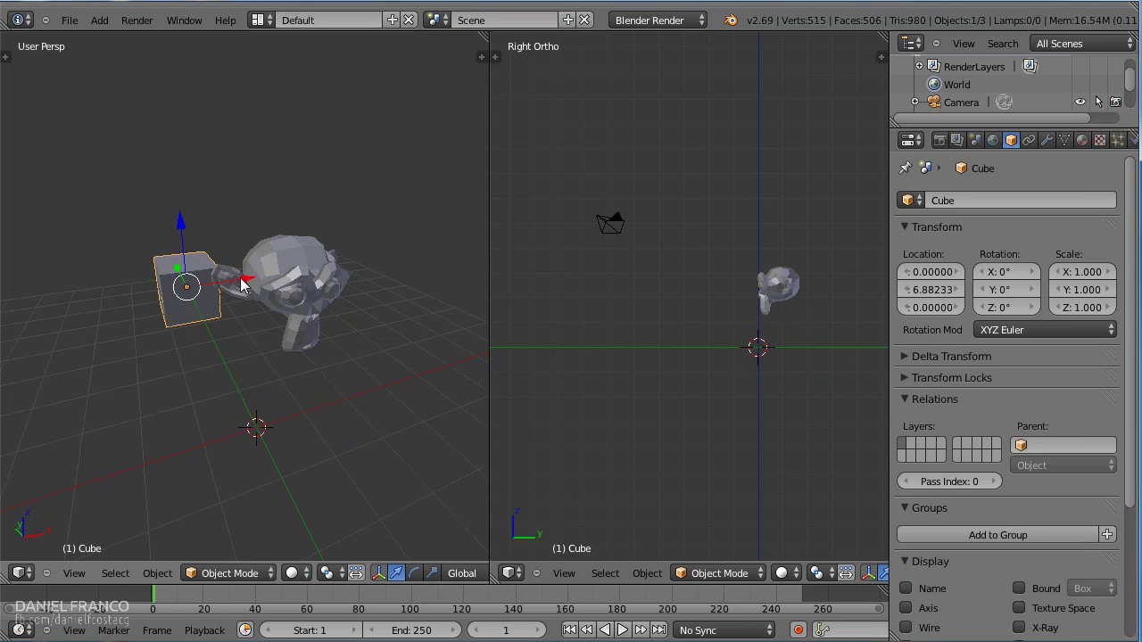
pyautogui.moveTo(239, 286); pyautogui.dragTo(348, 269)
# Scale the cube up to 1.538, then select Suzanne again.
pyautogui.press('s')
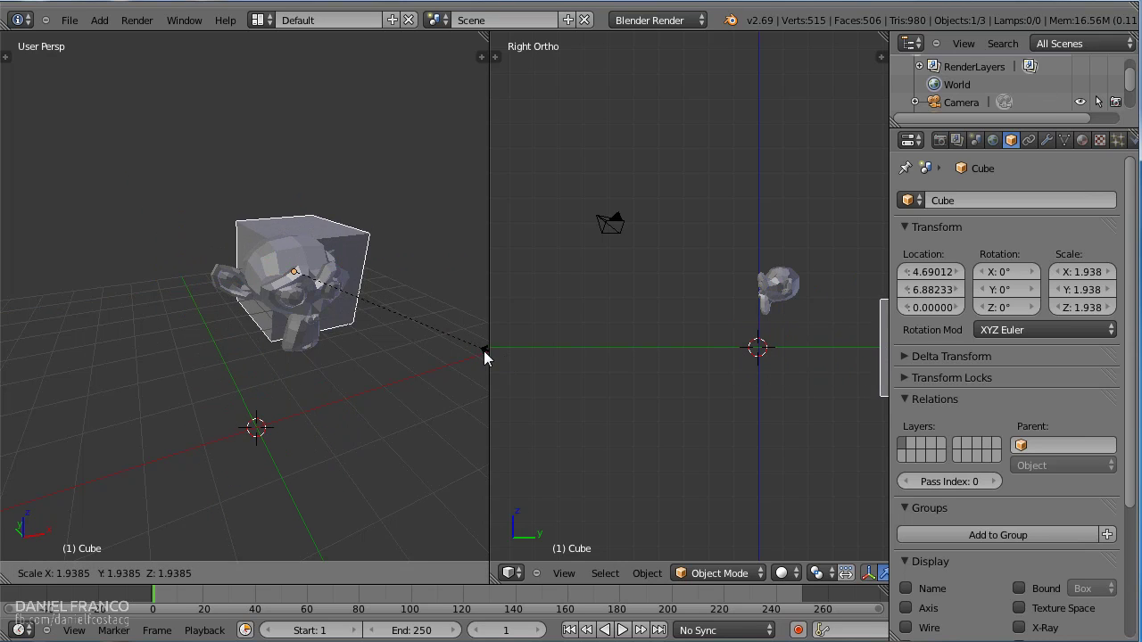
pyautogui.click(459, 331)
pyautogui.scroll(-5, 780, 346)
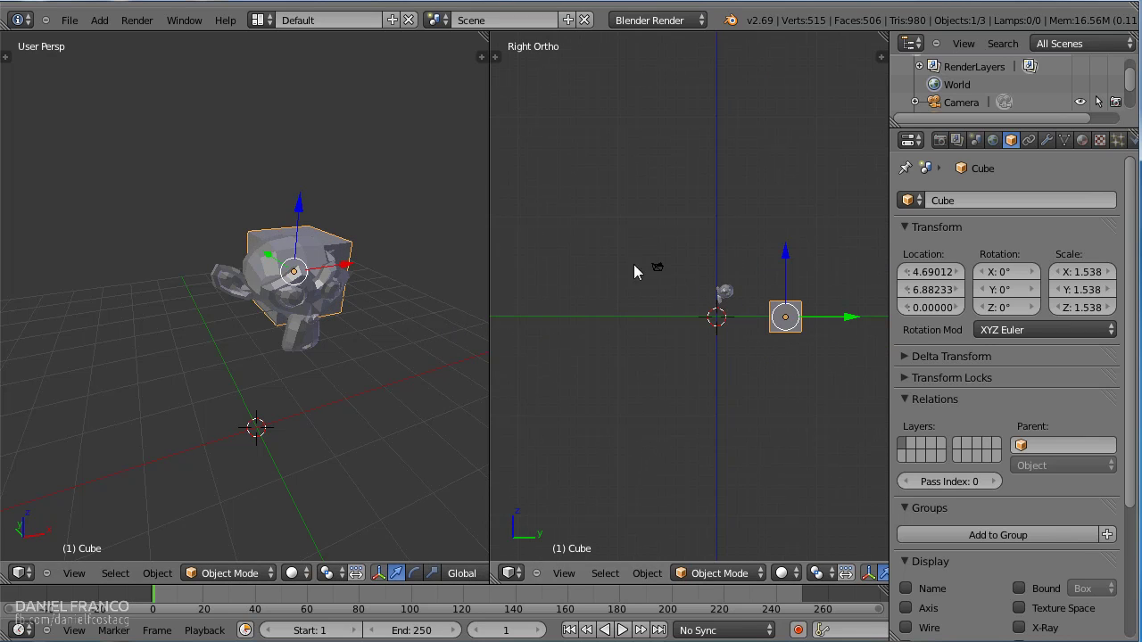
pyautogui.rightClick(319, 356)
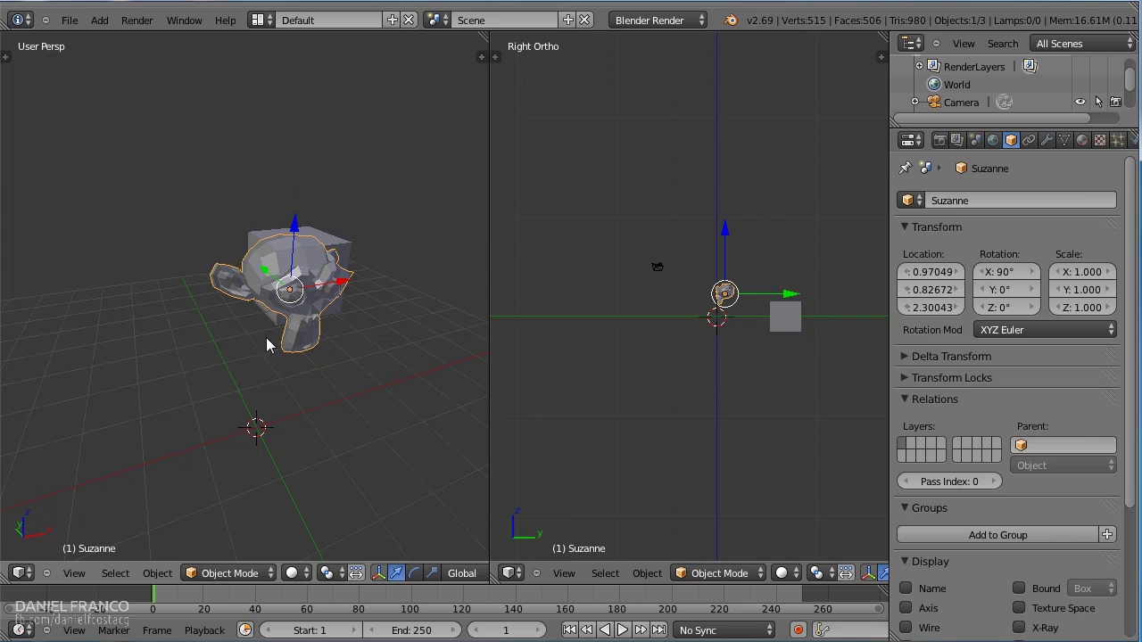
pyautogui.moveTo(271, 345); pyautogui.dragTo(385, 304, button='middle')
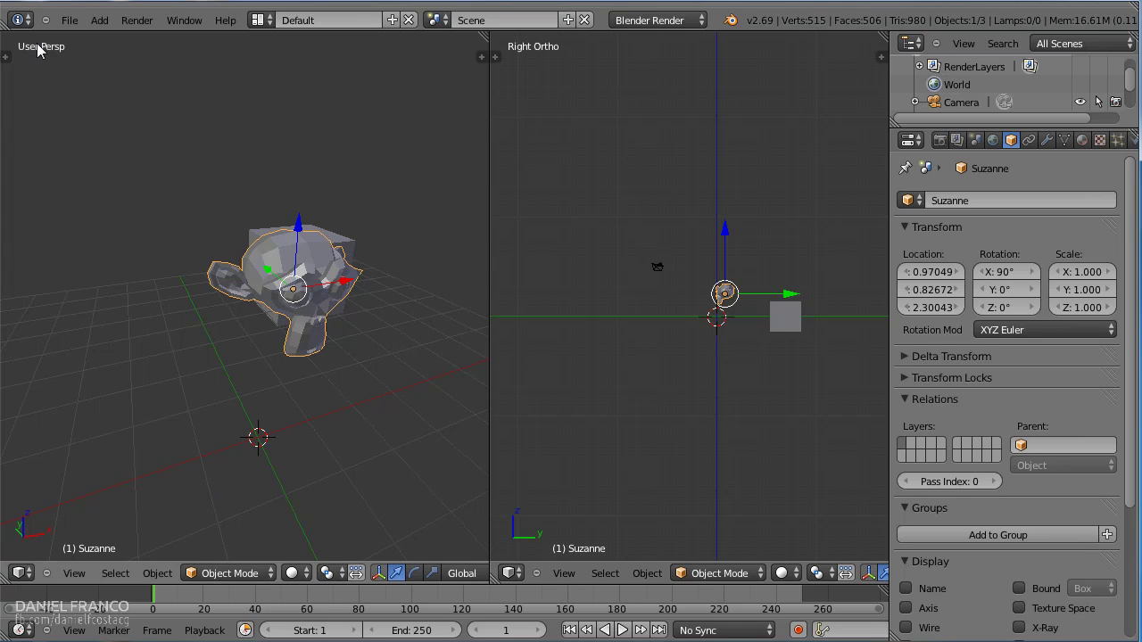
# Orbit and zoom the right view onto Suzanne and the cube; frame Suzanne orthographically on the left.
pyautogui.press('KP_5')
pyautogui.scroll(4, 38, 51)
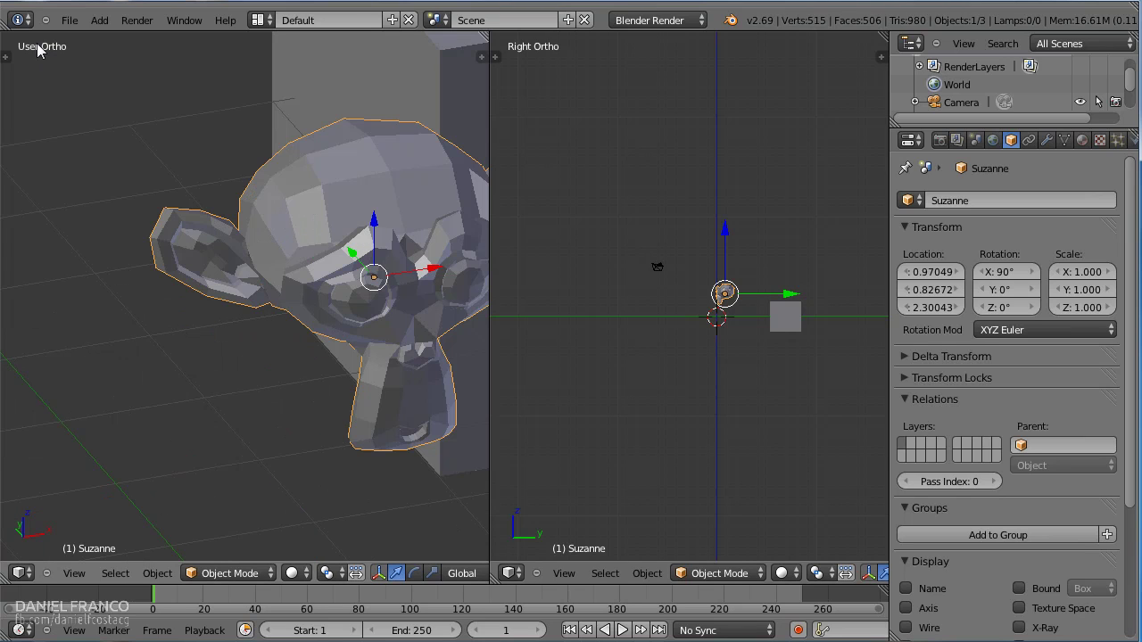
pyautogui.press('KP_5')
pyautogui.scroll(-4, 38, 51)
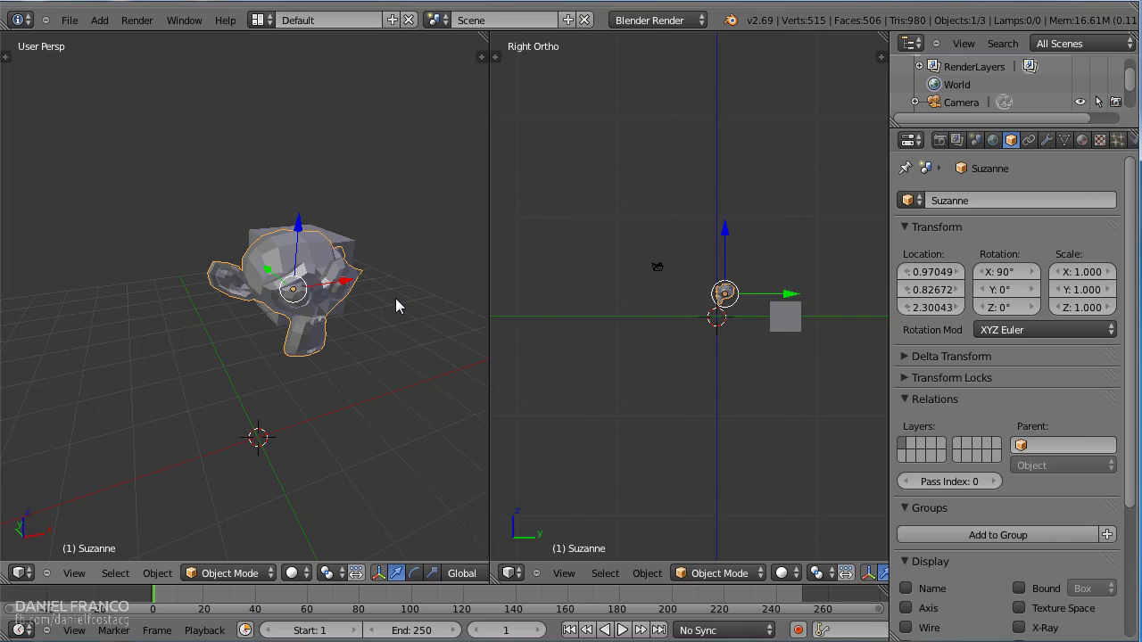
pyautogui.moveTo(562, 87)
pyautogui.mouseDown(button='middle')
pyautogui.moveTo(735, 377)
pyautogui.moveTo(862, 369)
pyautogui.mouseUp(button='middle')
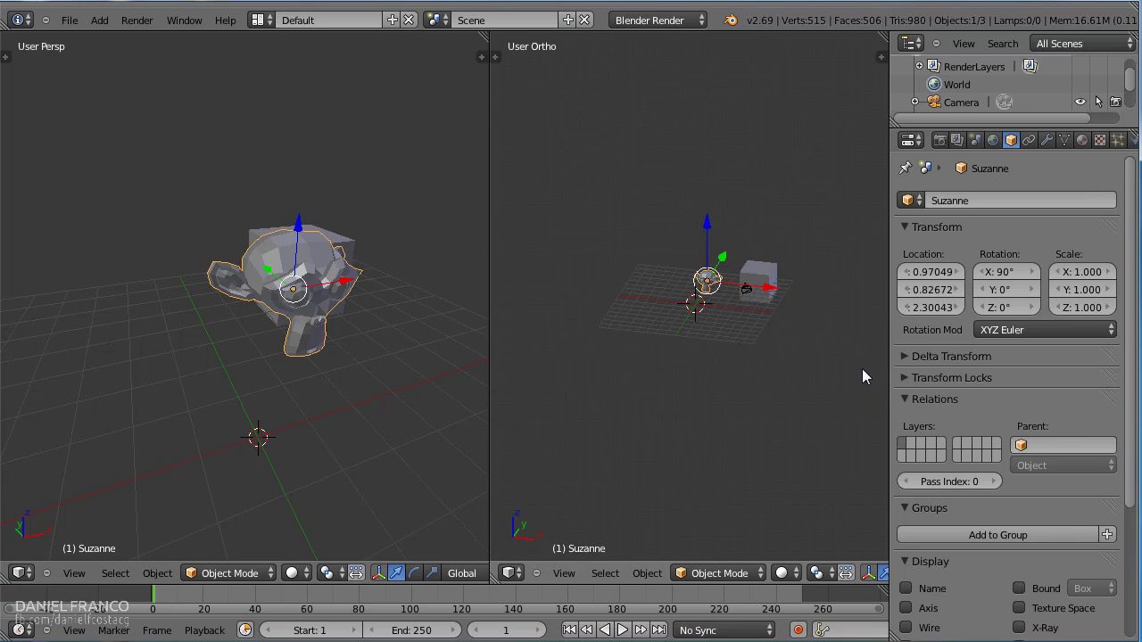
pyautogui.scroll(3, 709, 266)
pyautogui.moveTo(711, 266); pyautogui.dragTo(720, 344, button='middle')
pyautogui.scroll(3, 711, 392)
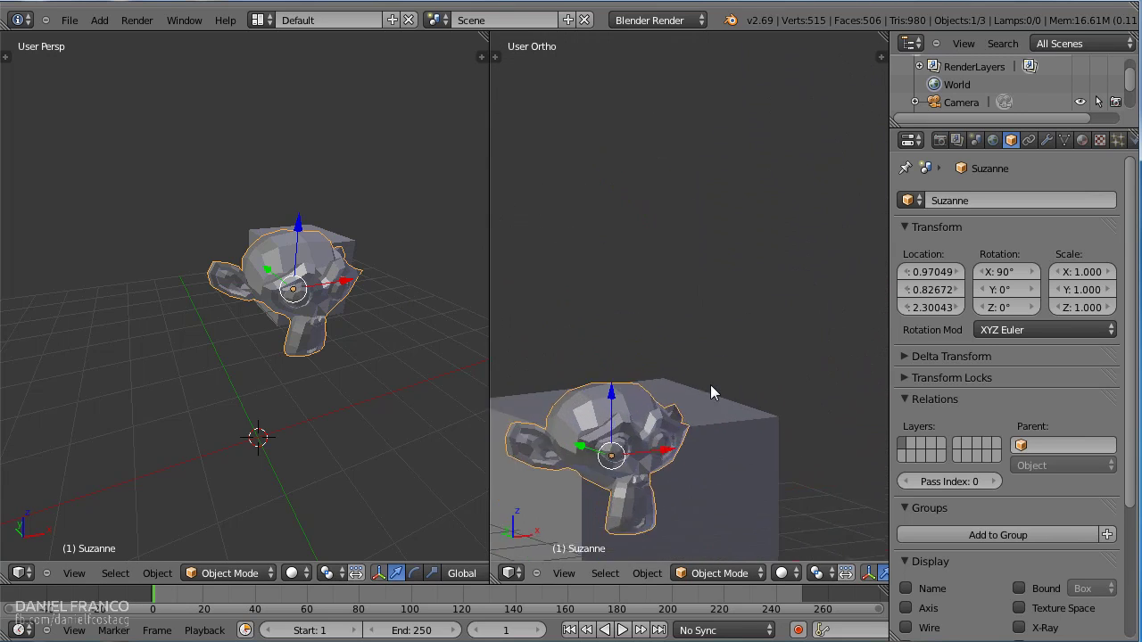
pyautogui.moveTo(797, 202)
pyautogui.mouseDown(button='middle')
pyautogui.moveTo(721, 339)
pyautogui.moveTo(721, 401)
pyautogui.moveTo(736, 384)
pyautogui.moveTo(726, 391)
pyautogui.mouseUp(button='middle')
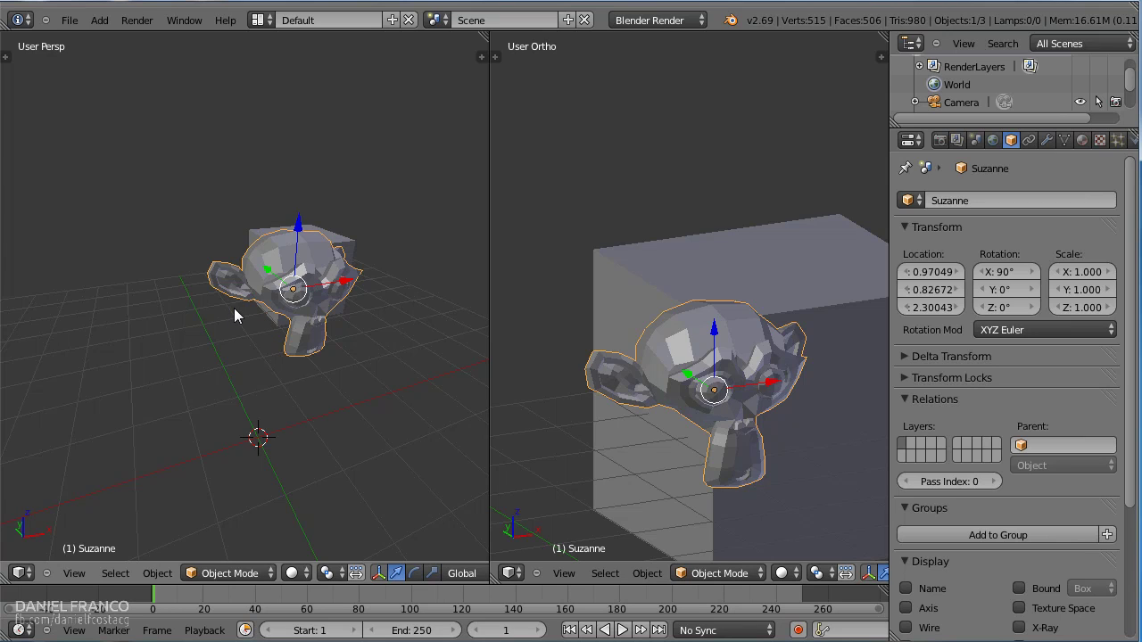
pyautogui.press('KP_5')
pyautogui.press('KP_Decimal')
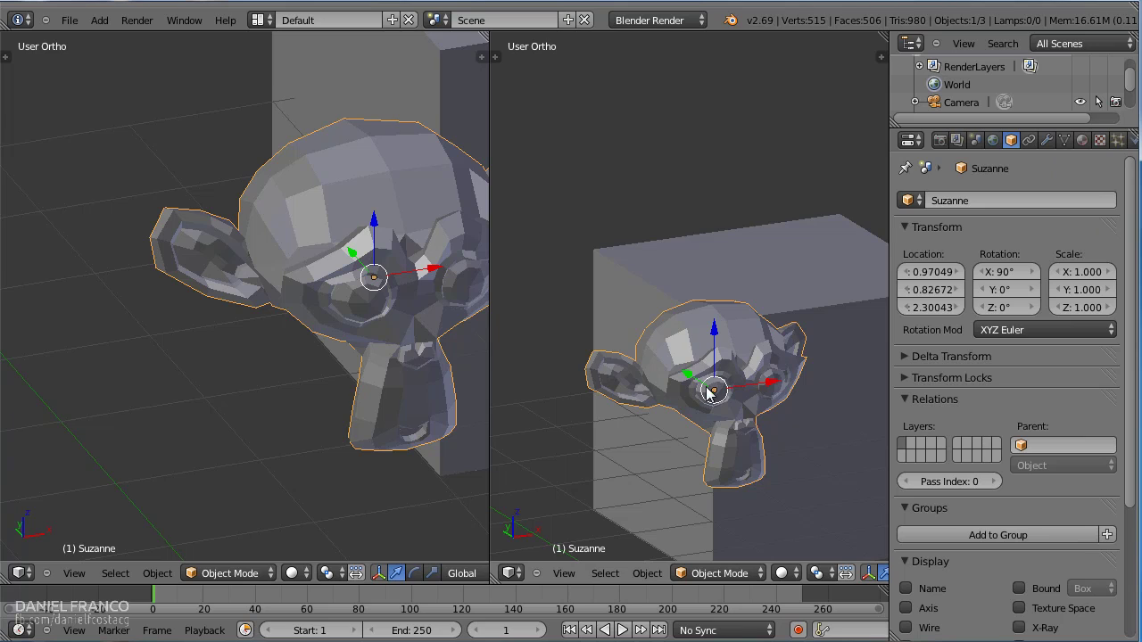
# Rename Suzanne to 'Macaca' and enlarge the outliner to list Camera, Cube and Macaca.
pyautogui.click(974, 198)
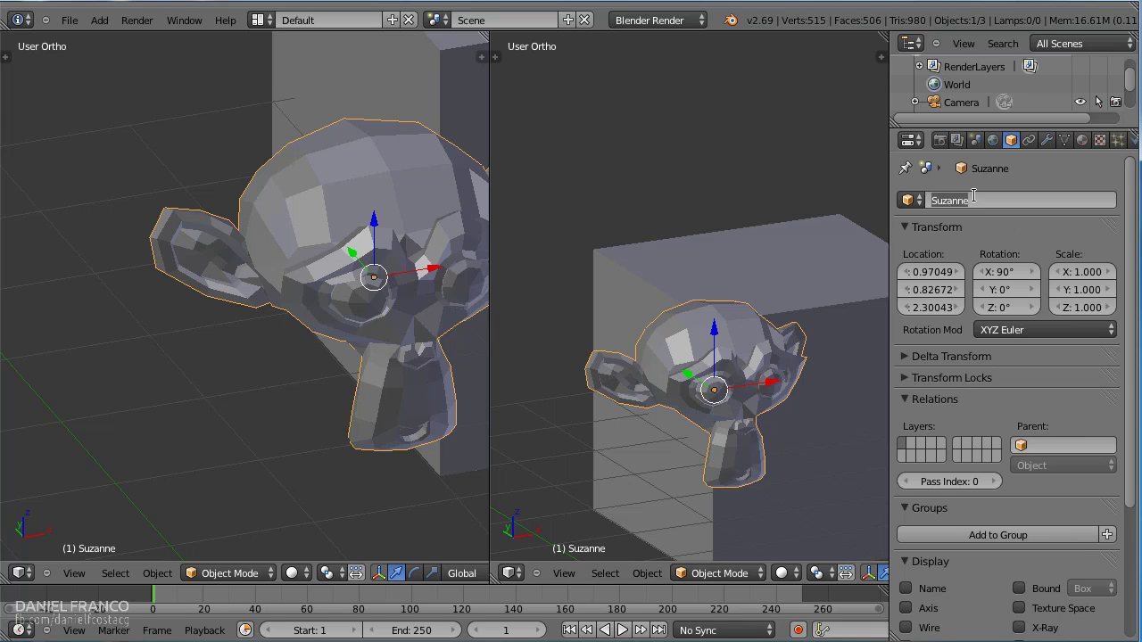
pyautogui.write('Ma')
pyautogui.write('caca')
pyautogui.press('Return')
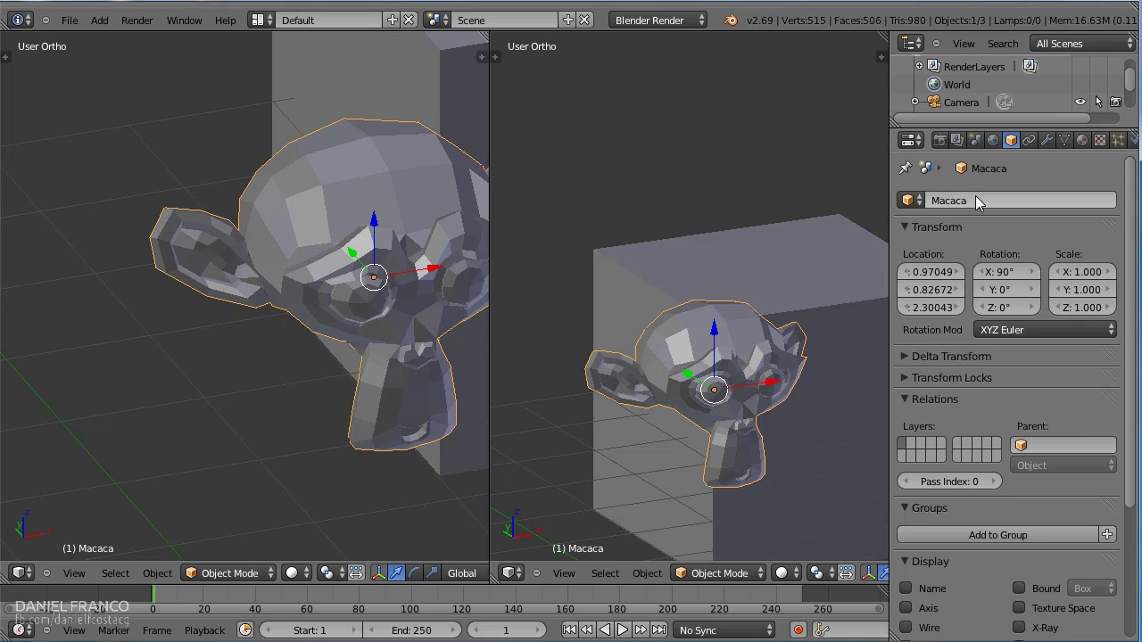
pyautogui.click(78, 571)
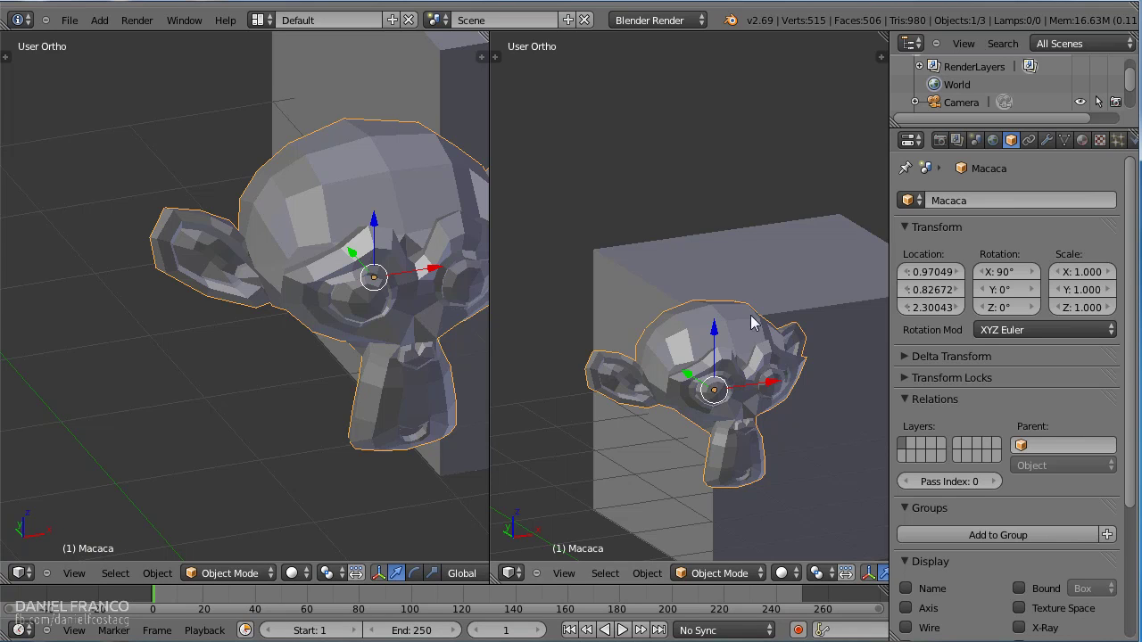
pyautogui.moveTo(1042, 127); pyautogui.dragTo(1001, 219)
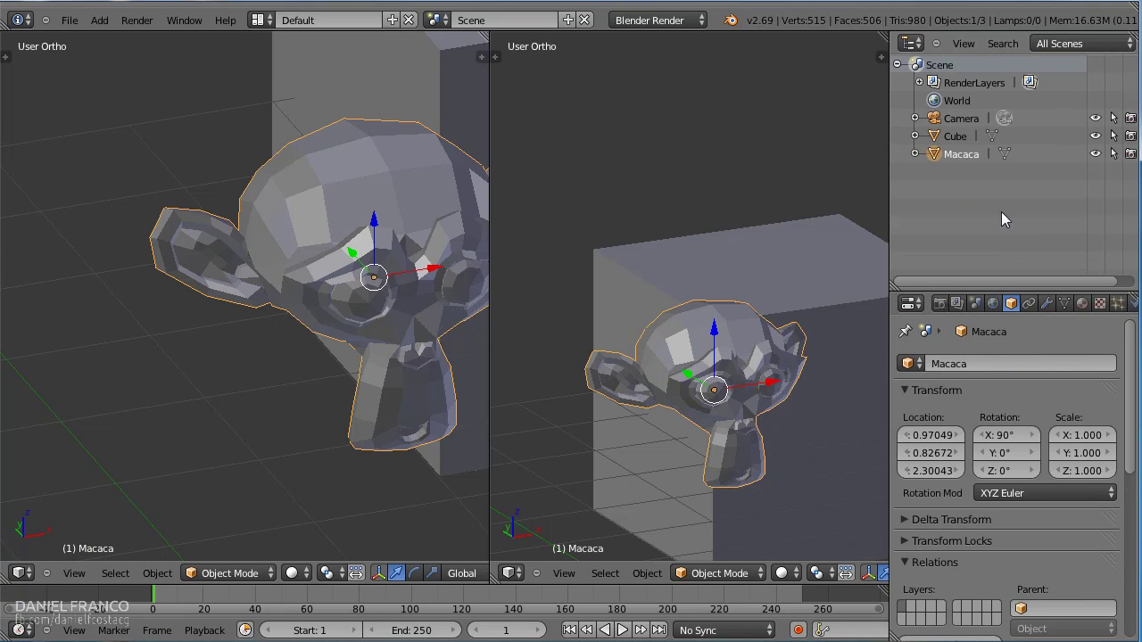
# Rename Macaca to 'Macaca Suzzane' in the outliner.
pyautogui.doubleClick(960, 156)
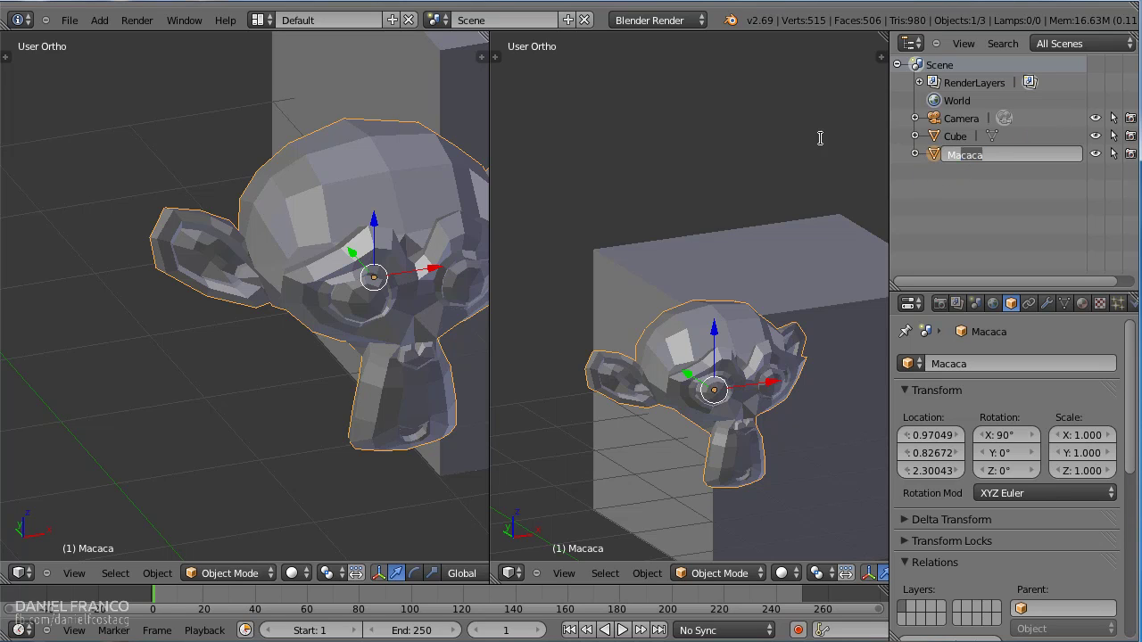
pyautogui.write('Maca')
pyautogui.write('ca Su')
pyautogui.write('zzane')
pyautogui.press('Return')
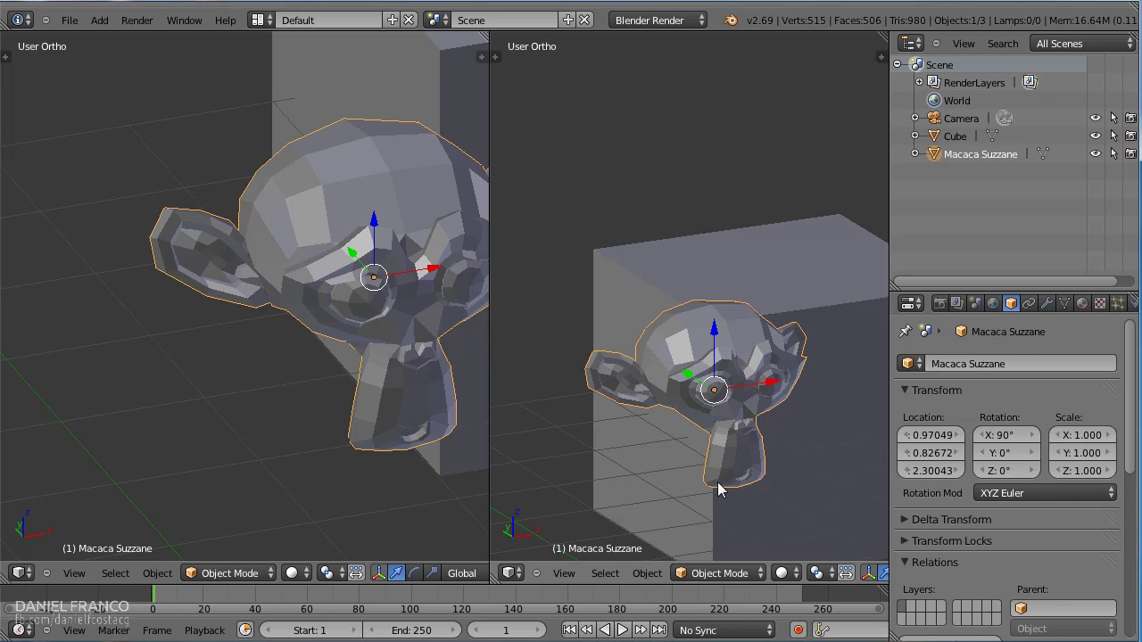
# Switch the right viewport to look through the scene camera.
pyautogui.press('KP_0')
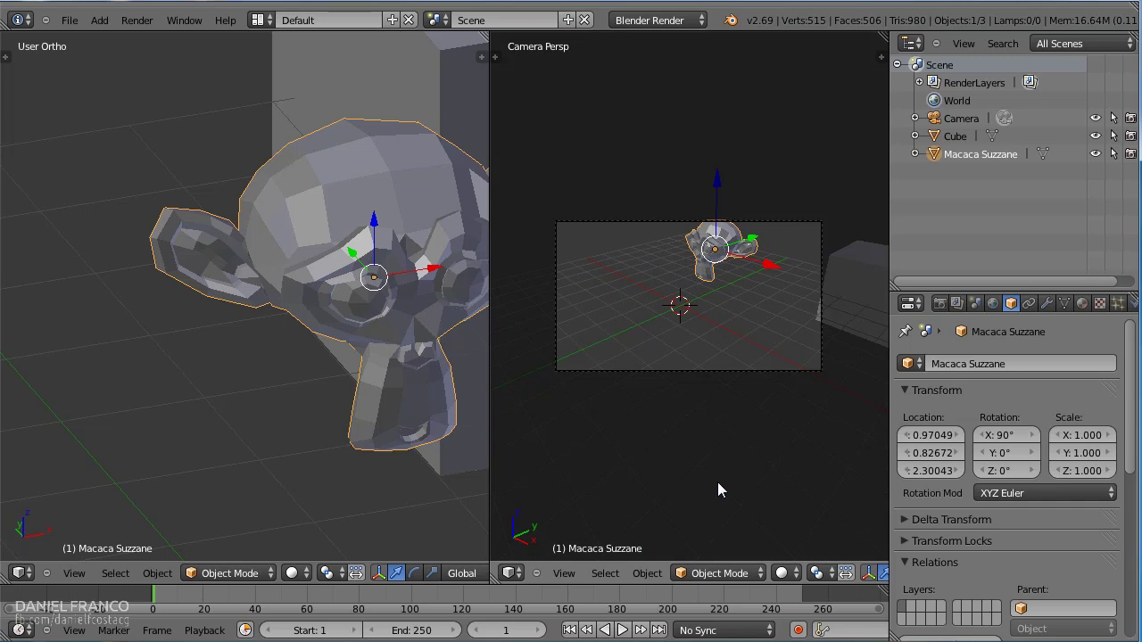